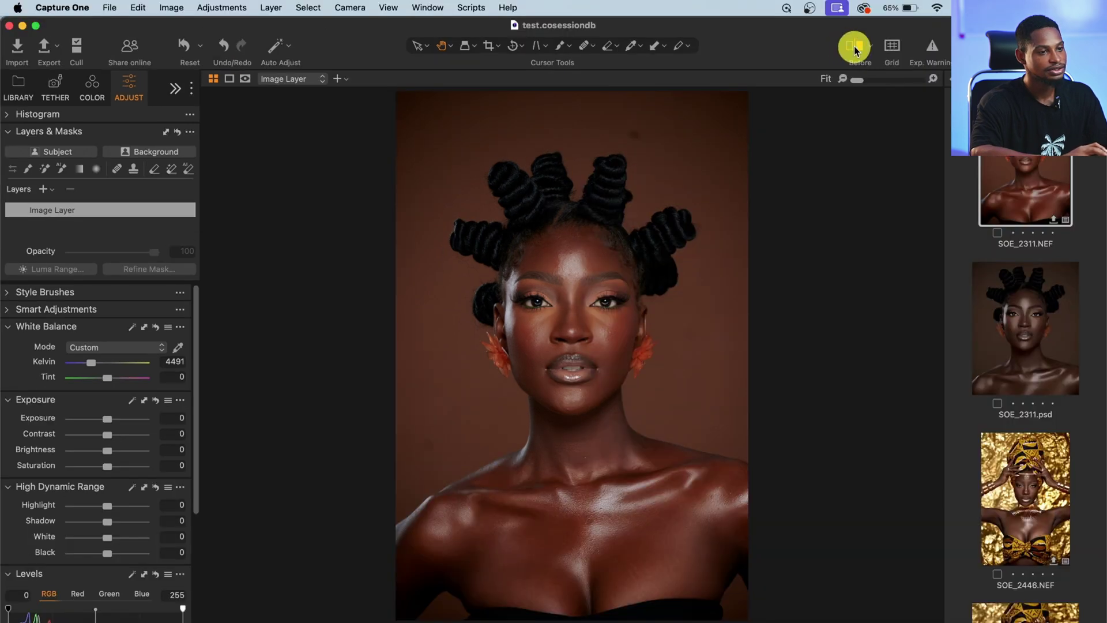
# - Compare the portrait before and after editing in split view, sweeping the divider across the face to the image's left edge
pyautogui.click(855, 49)
pyautogui.moveTo(565, 363); pyautogui.dragTo(331, 375)
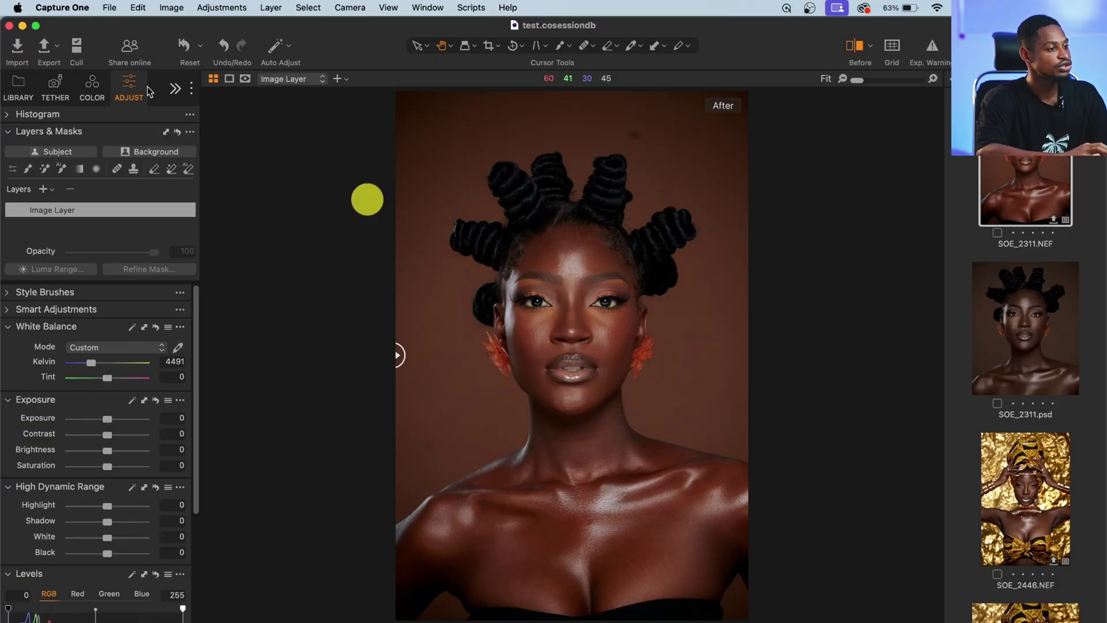
# - Change the portrait's ICC profile to Leica M Monochrome Neutral in the base characteristics
pyautogui.click(92, 85)
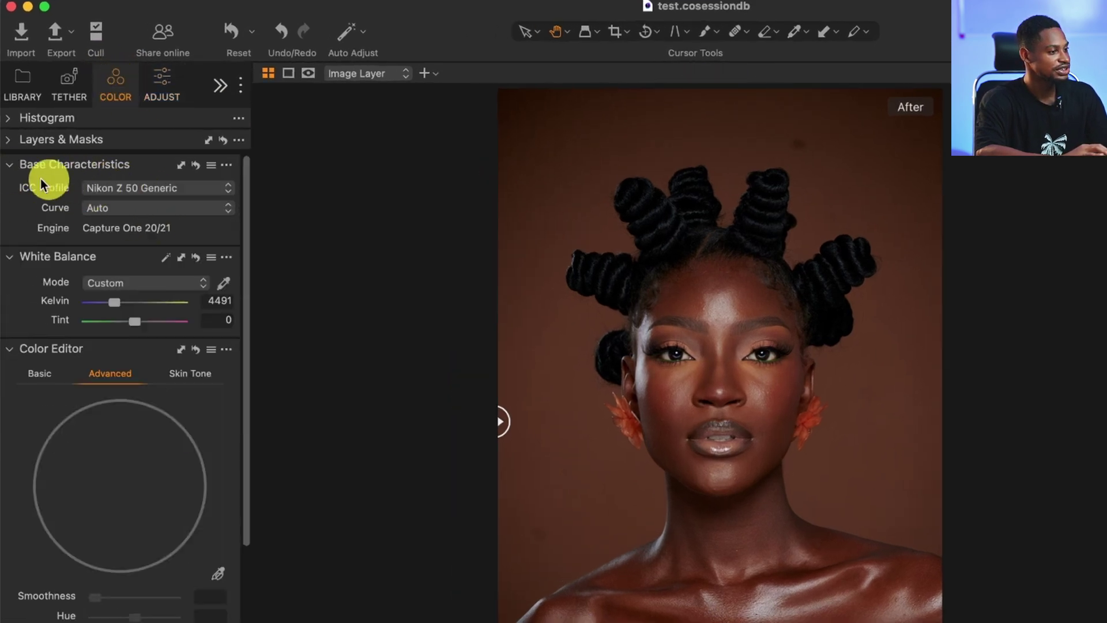
pyautogui.click(133, 191)
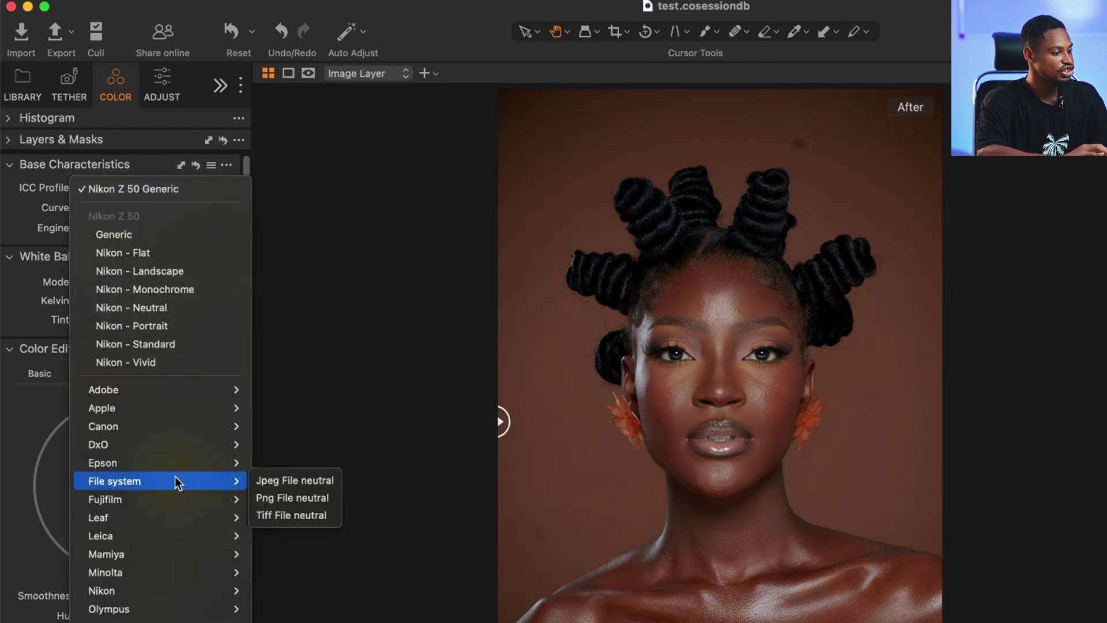
pyautogui.moveTo(181, 535)
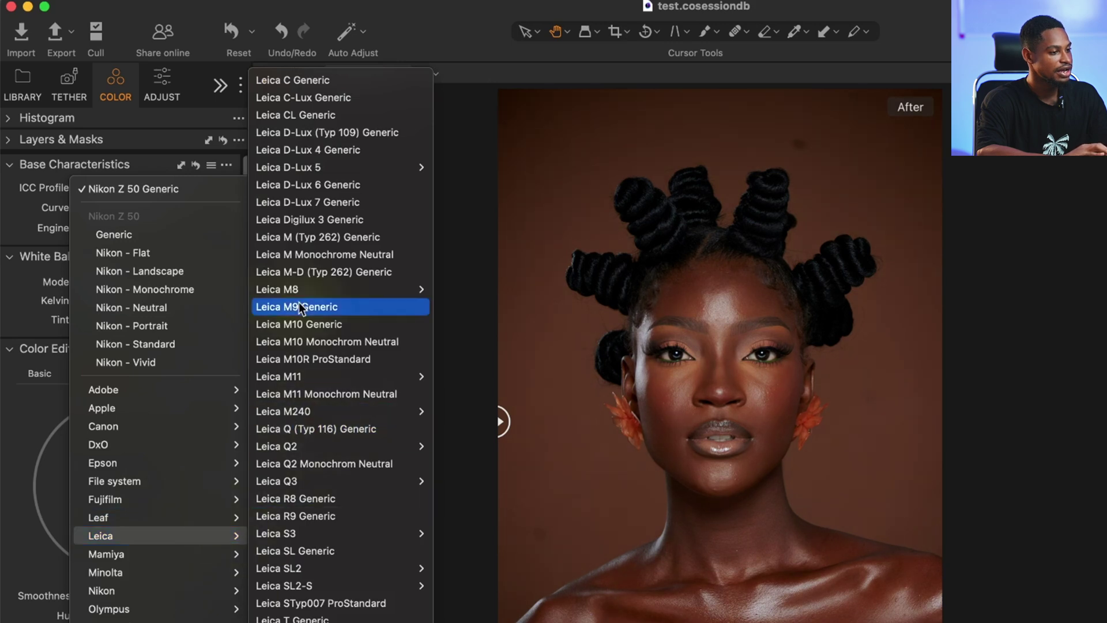
pyautogui.click(363, 256)
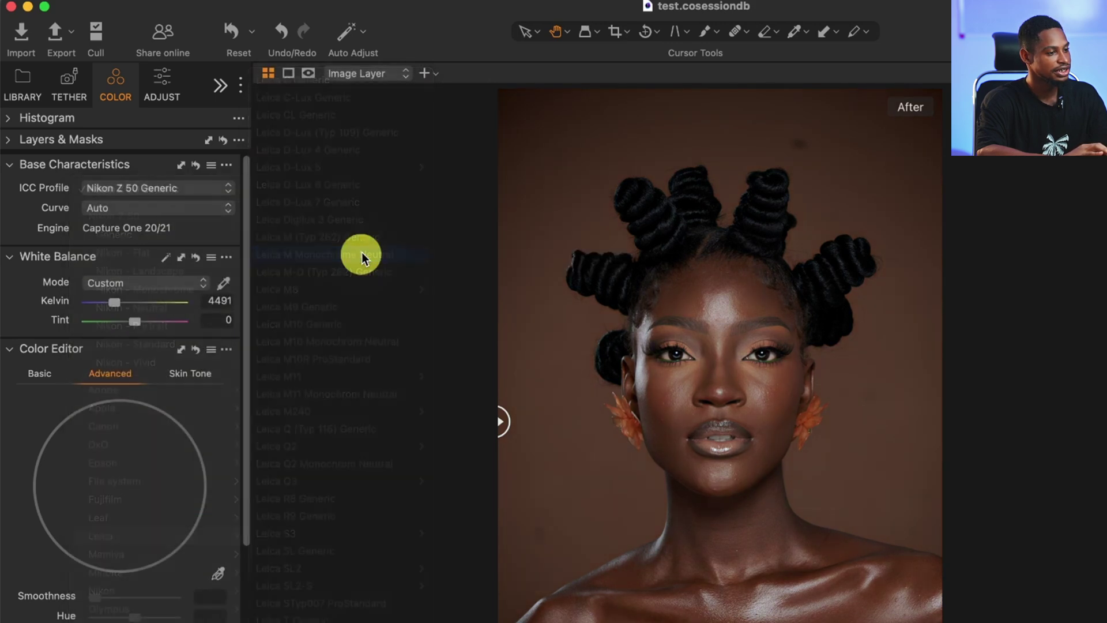
pyautogui.click(142, 186)
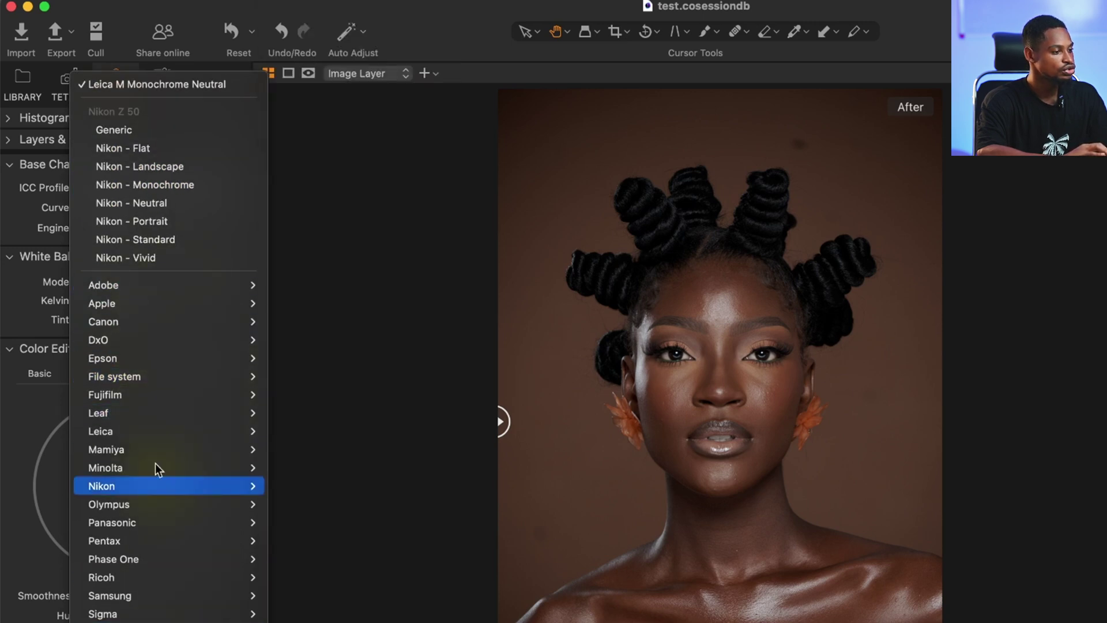
pyautogui.moveTo(185, 434)
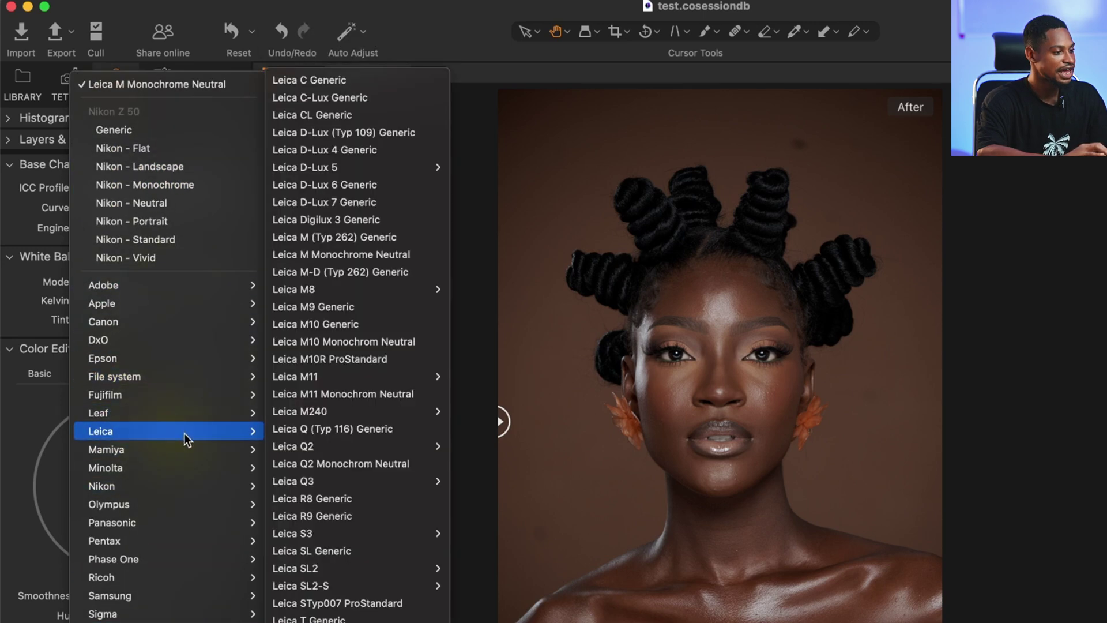
pyautogui.click(366, 254)
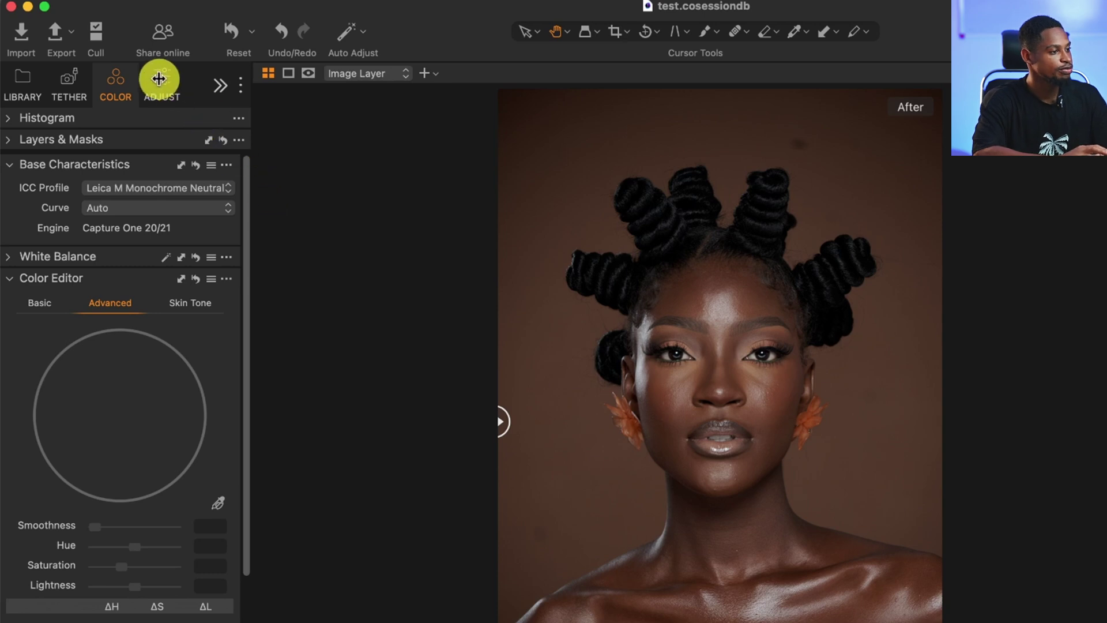
# - Add an automatic subject mask layer and check its coverage with the mask overlay, leaving the overlay hidden
pyautogui.click(161, 84)
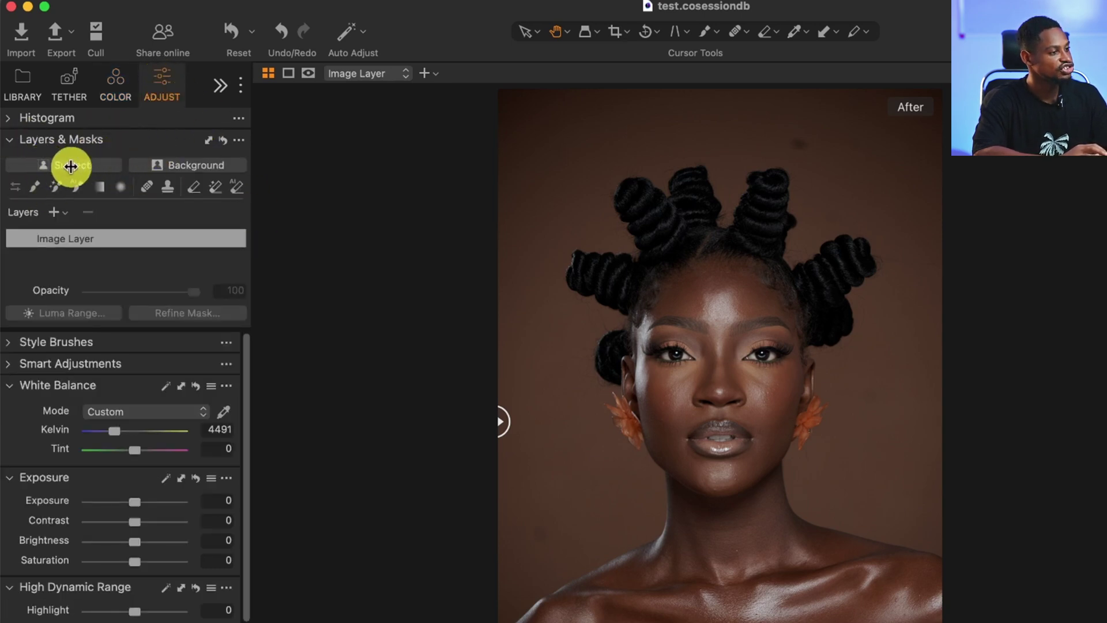
pyautogui.click(79, 166)
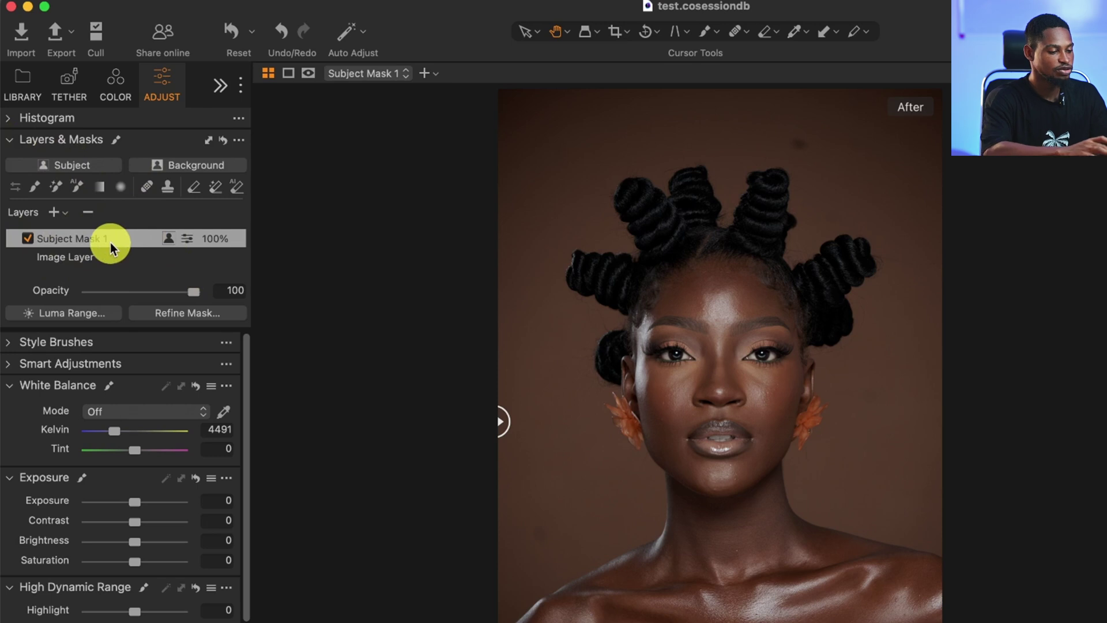
pyautogui.press('m')
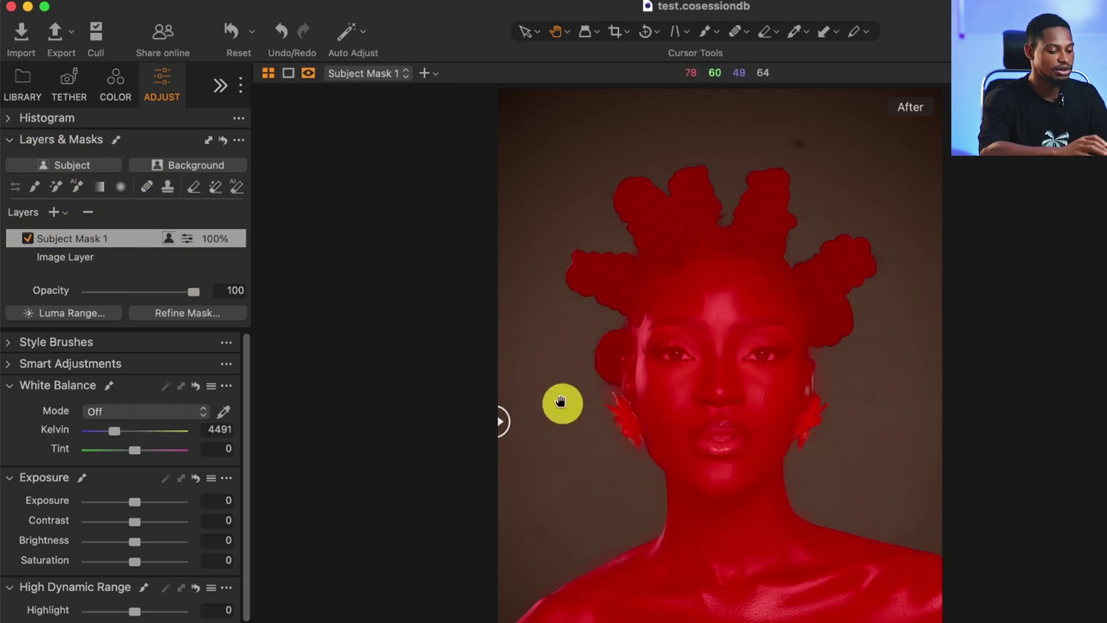
pyautogui.press('m')
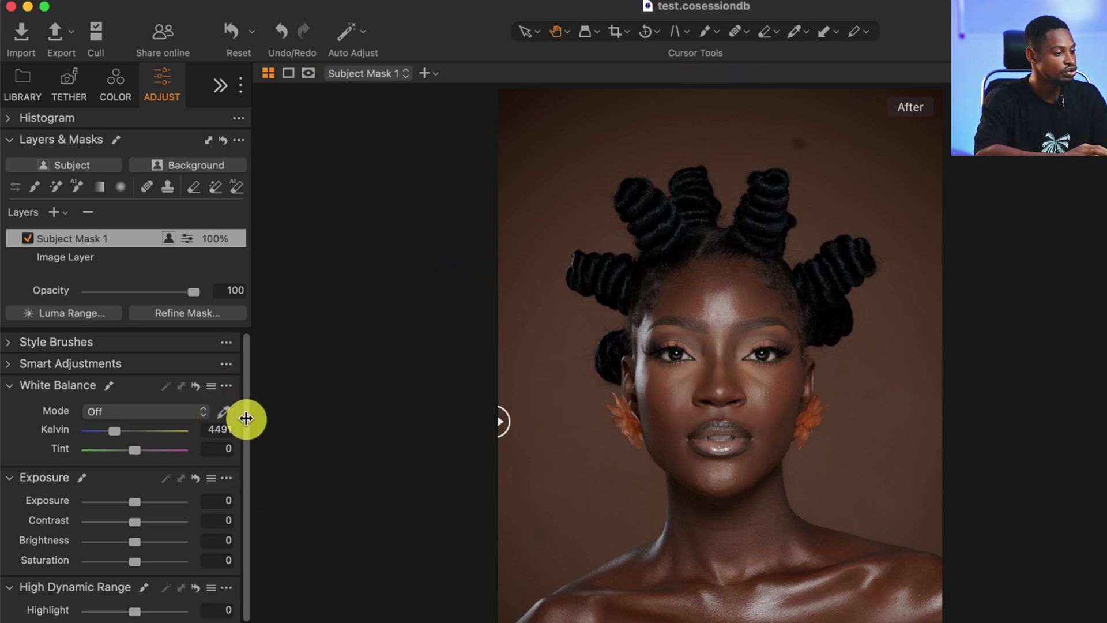
# - Set the subject mask layer's RGB levels to a shadow point of 2 and a highlight point of 244
pyautogui.moveTo(244, 418); pyautogui.dragTo(247, 573)
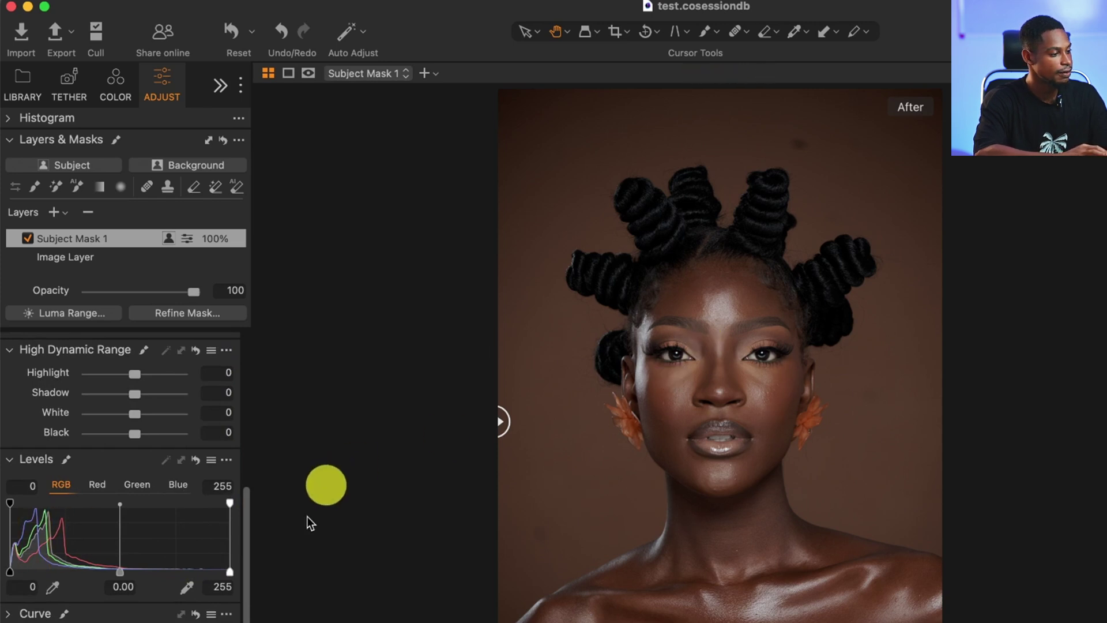
pyautogui.moveTo(229, 571); pyautogui.dragTo(219, 569)
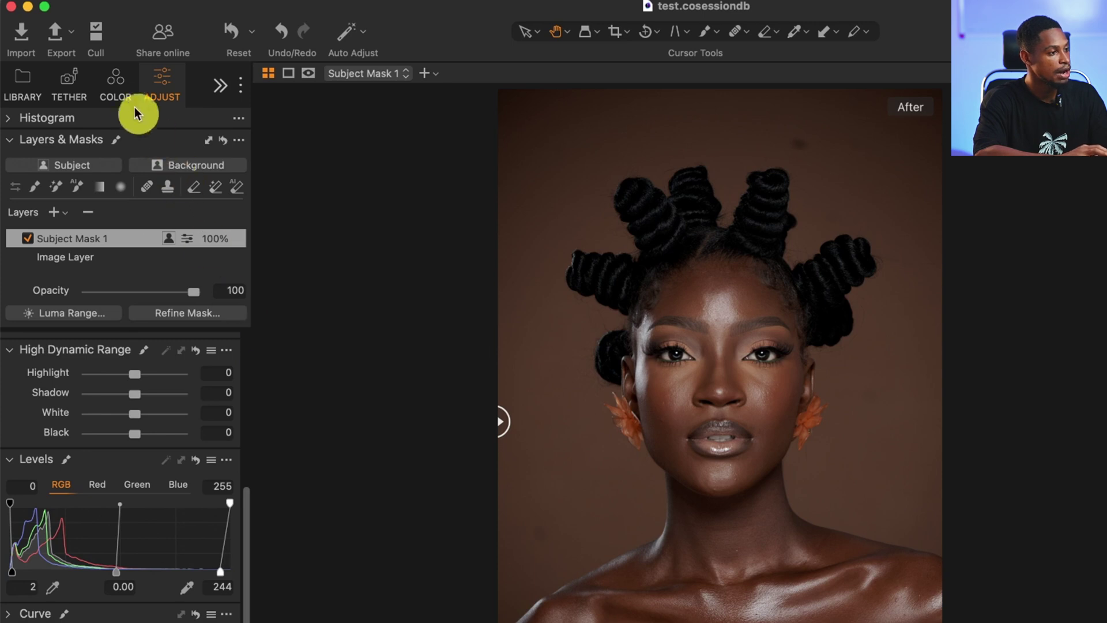
# - Sample the model's chest skin in the Skin Tone colour editor and set the amount of saturation to -12.1 and lightness to -2.6
pyautogui.click(121, 84)
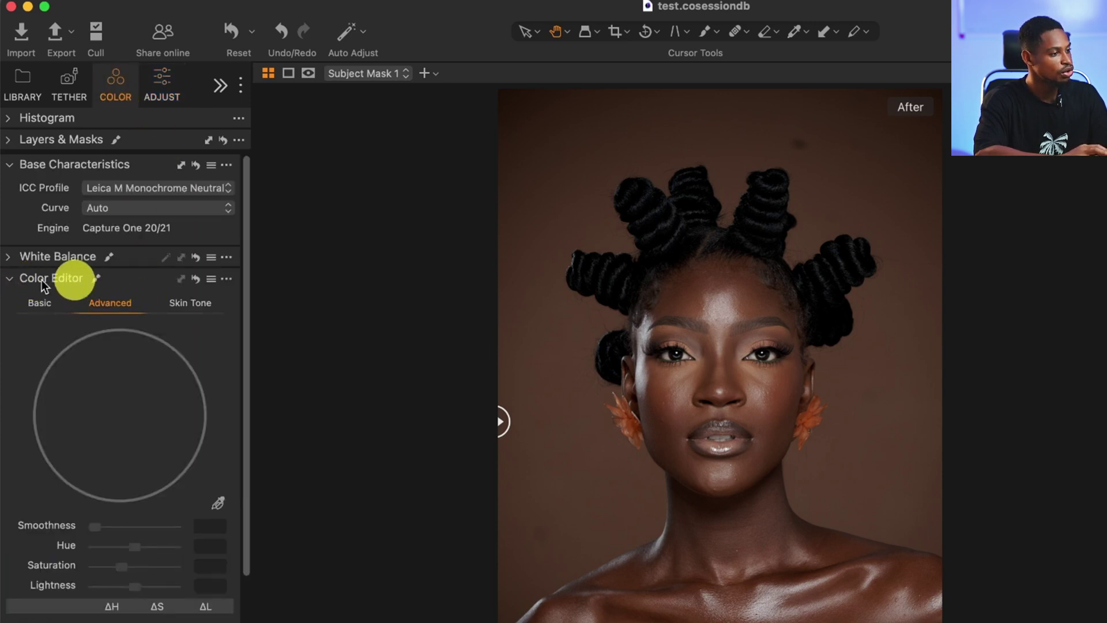
pyautogui.click(33, 304)
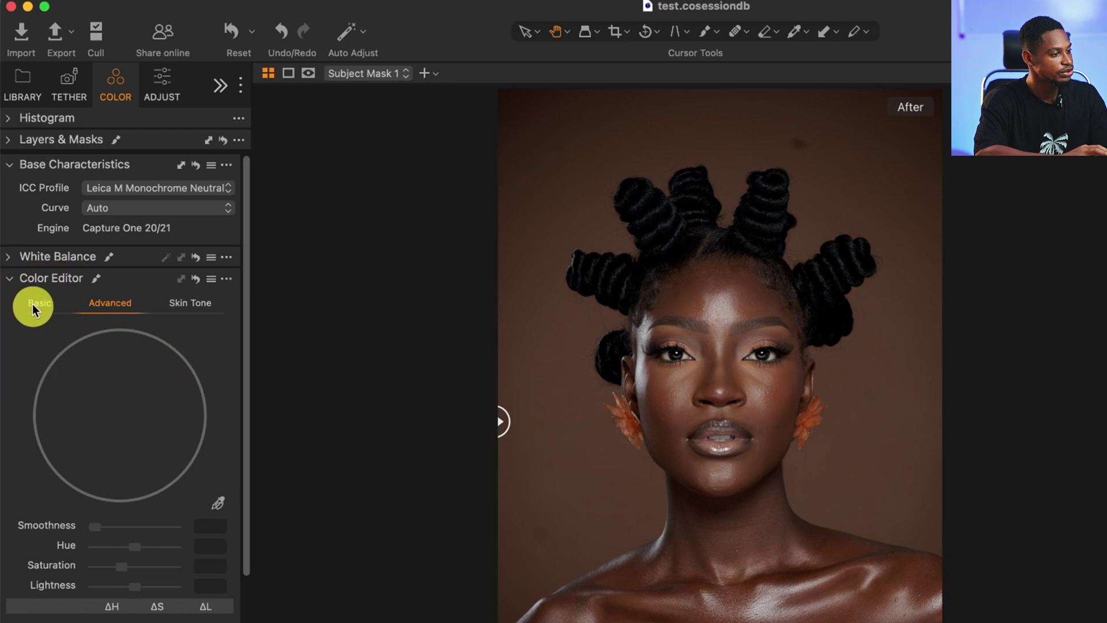
pyautogui.click(121, 304)
pyautogui.click(196, 302)
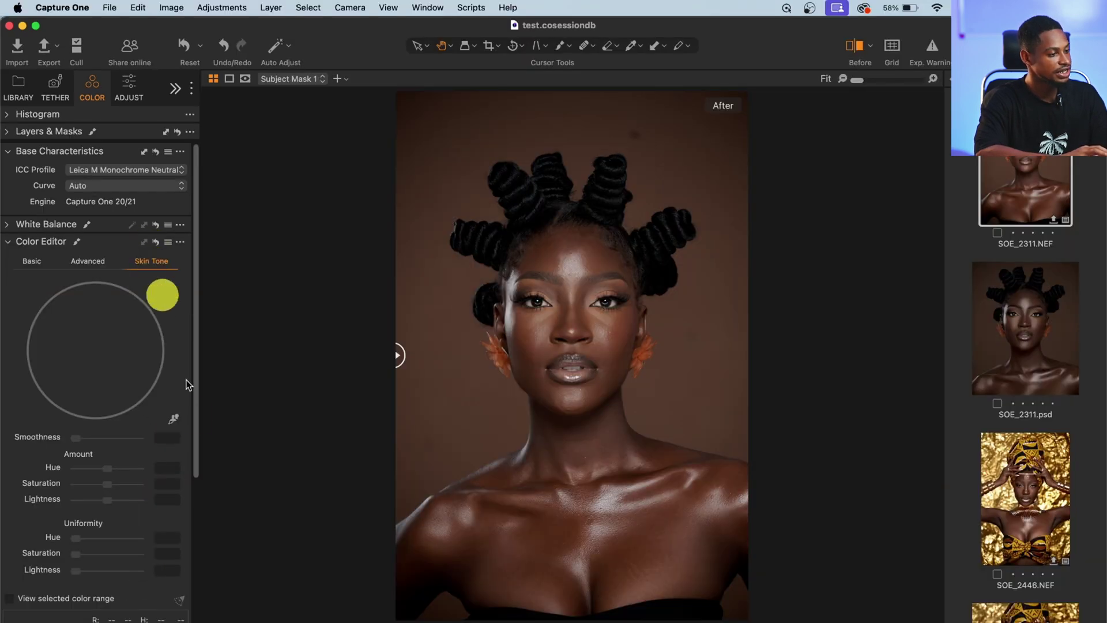
pyautogui.click(176, 420)
pyautogui.scroll(-1, 192, 428)
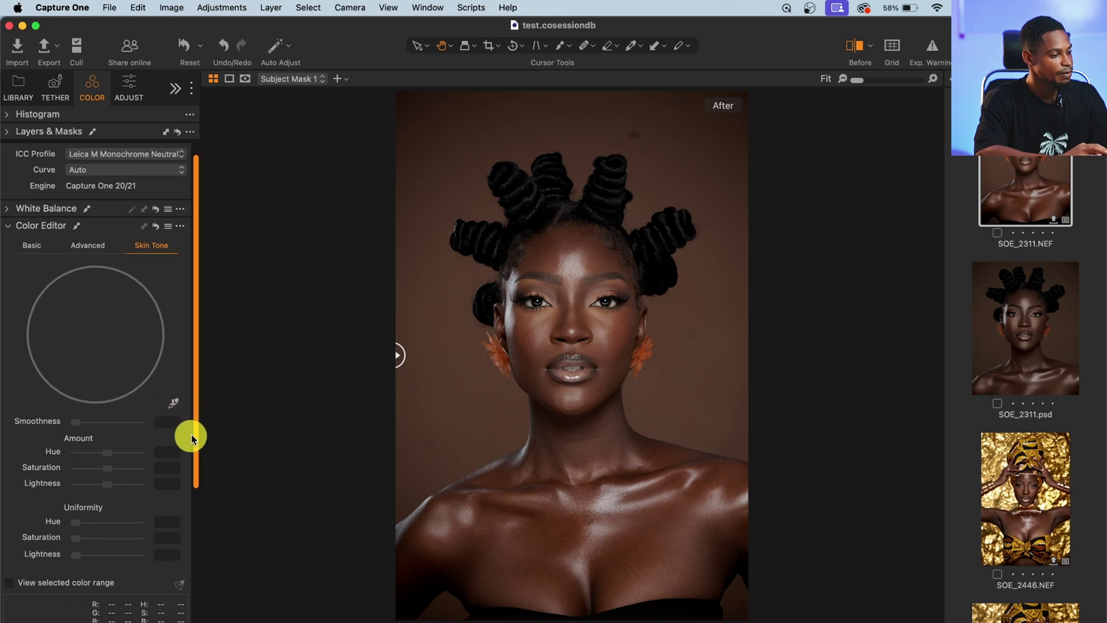
pyautogui.click(174, 408)
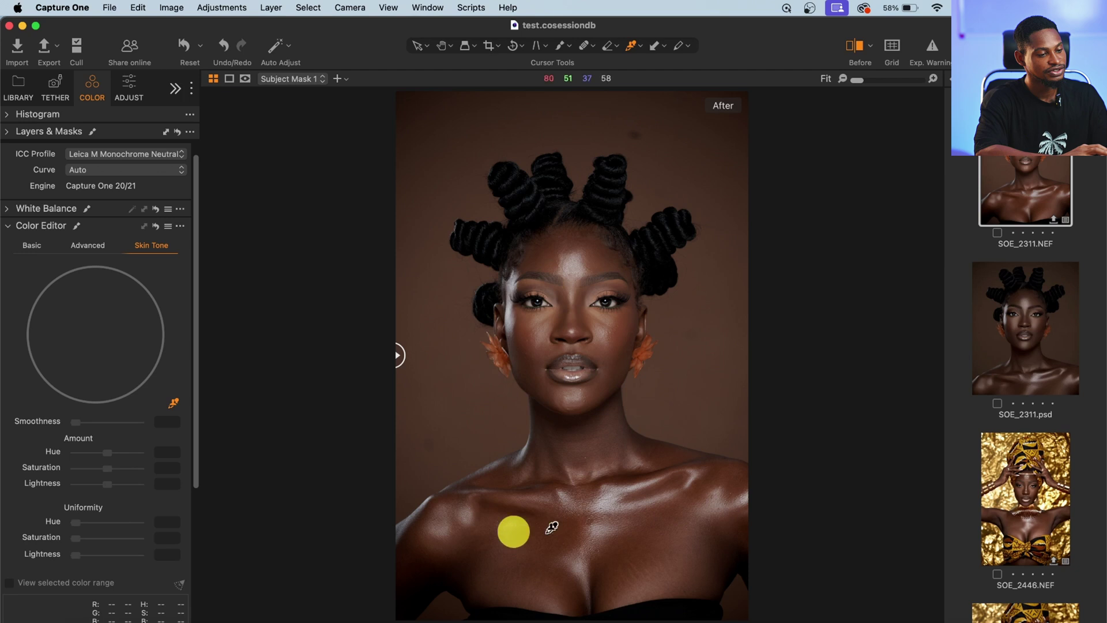
pyautogui.click(664, 524)
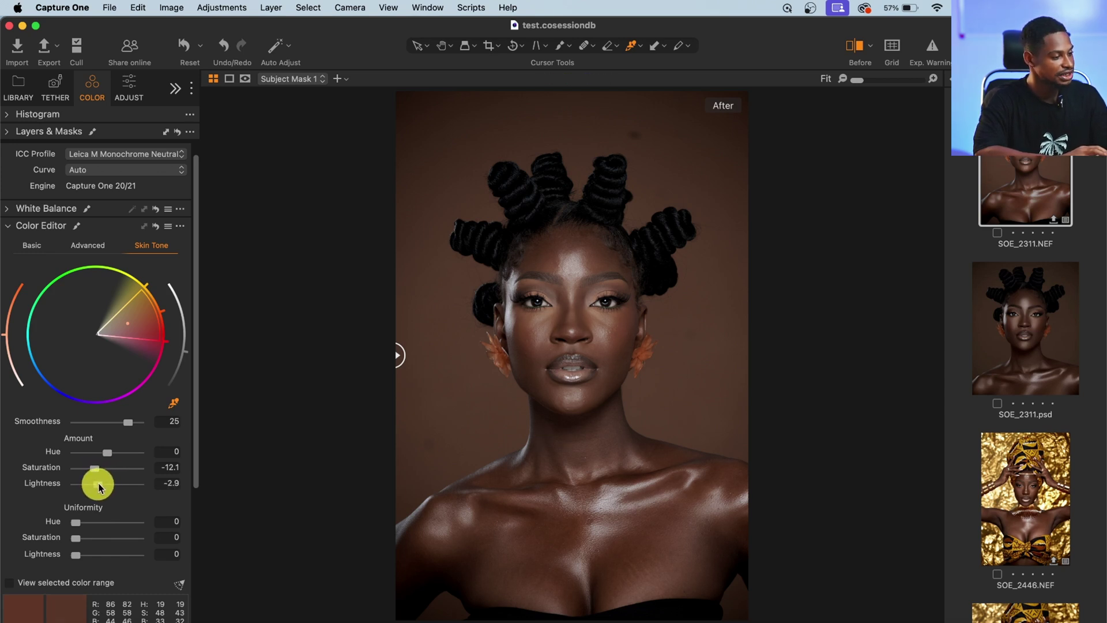
pyautogui.moveTo(100, 488); pyautogui.dragTo(102, 488)
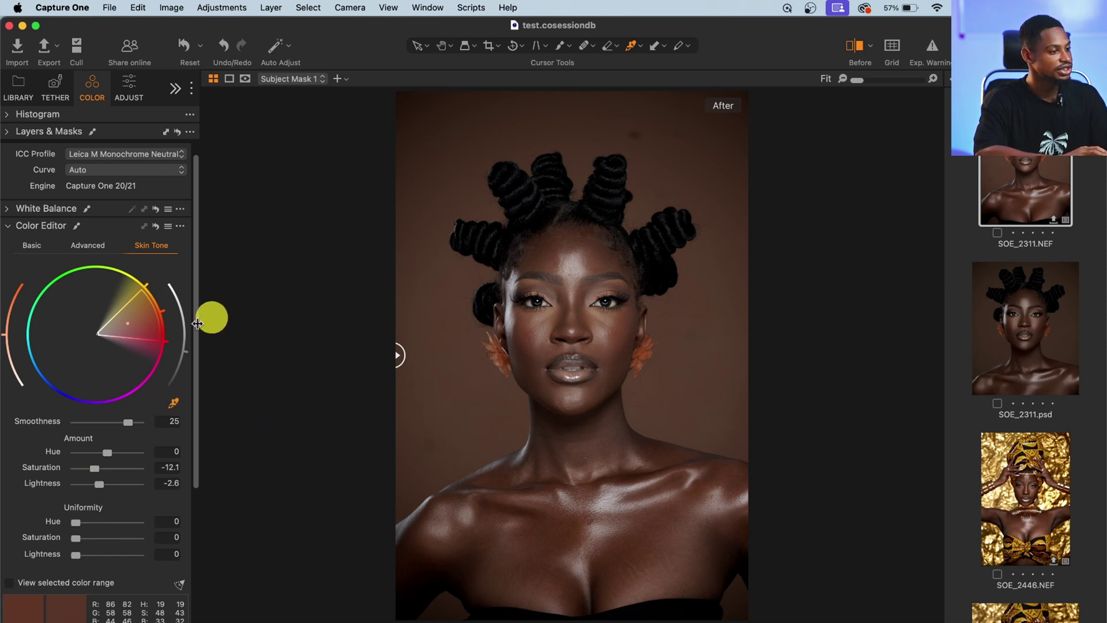
# - Compare the portrait with and without the subject mask layer by switching its visibility, leaving the layer enabled
pyautogui.scroll(2, 193, 334)
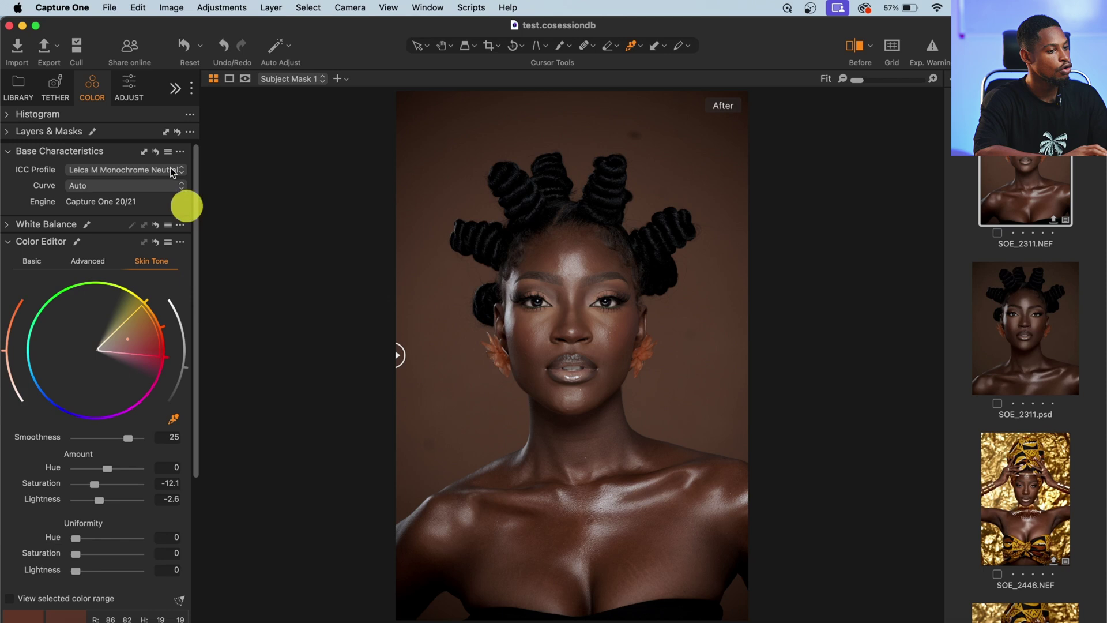
pyautogui.click(127, 80)
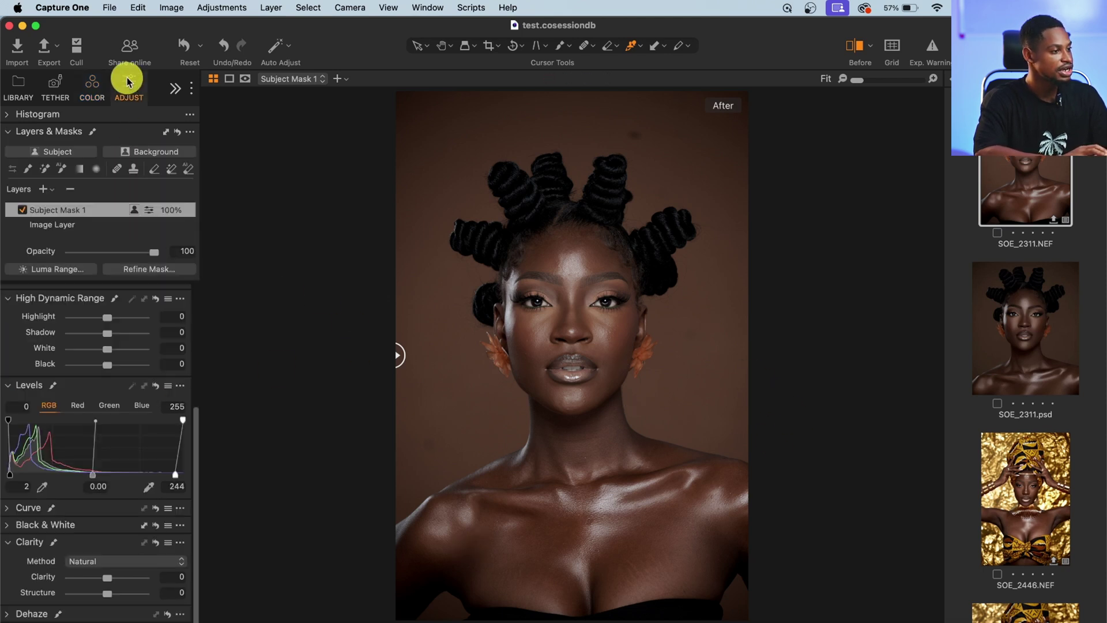
pyautogui.click(22, 209)
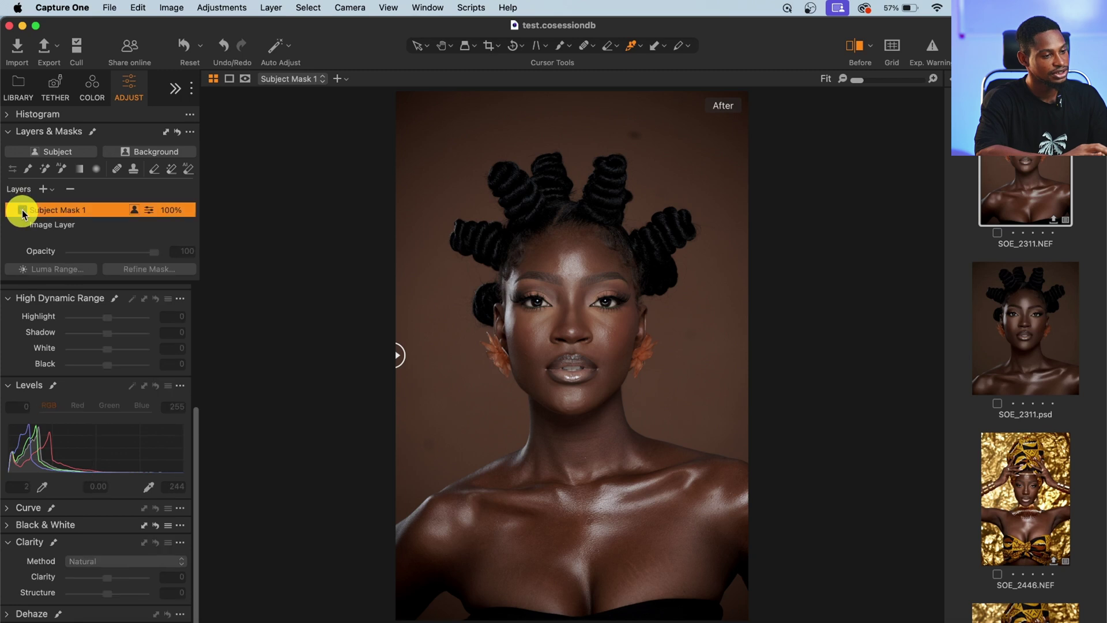
pyautogui.click(22, 210)
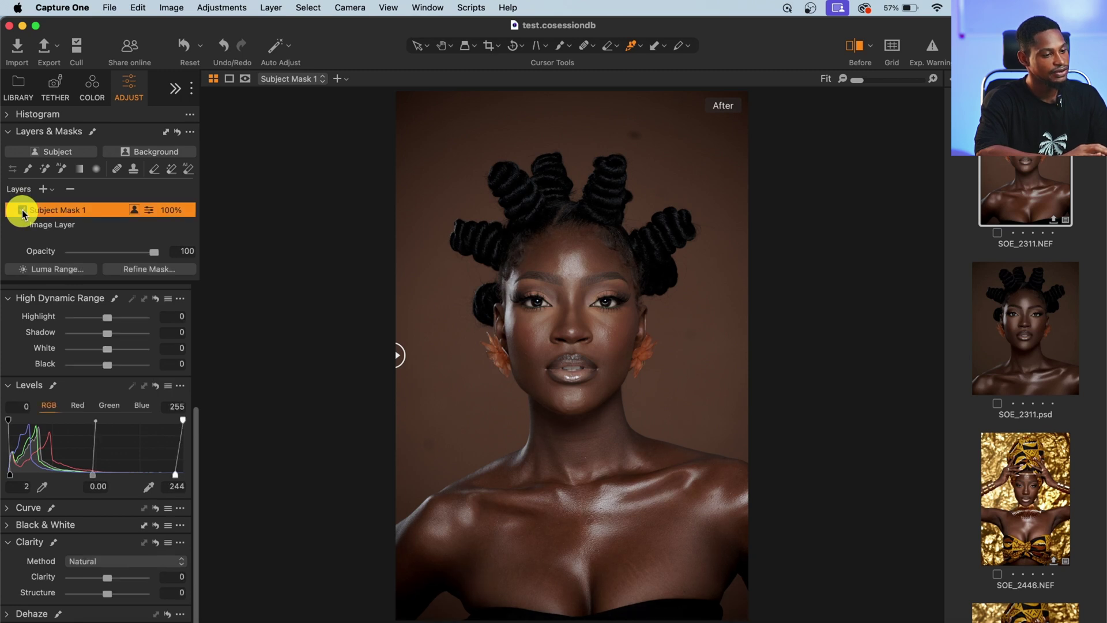
pyautogui.click(22, 209)
pyautogui.click(22, 209)
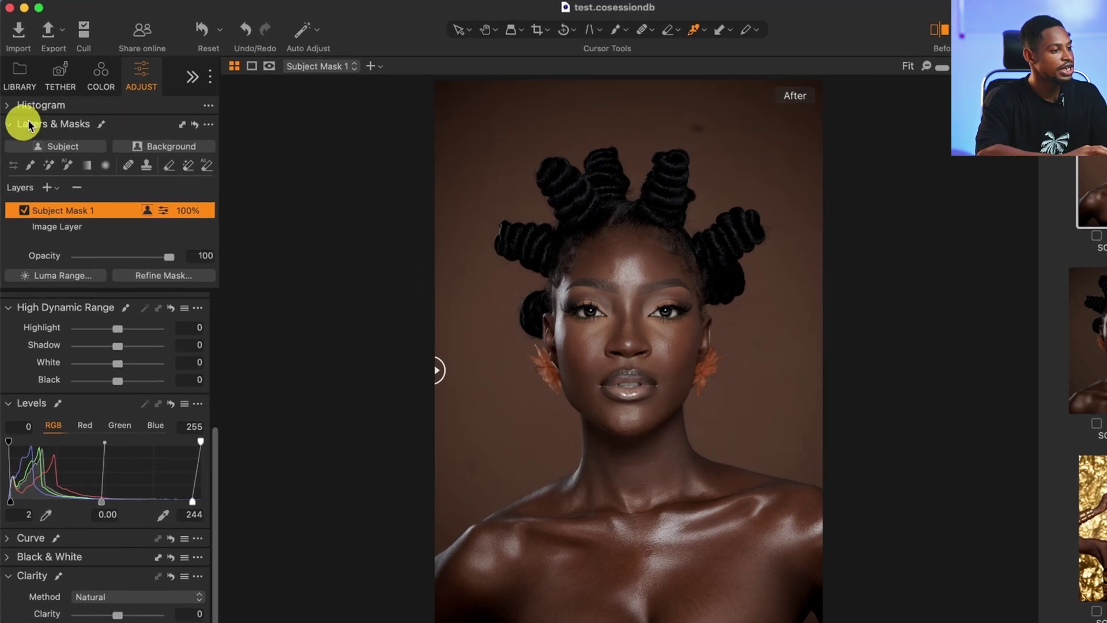
# - Add an automatic background mask layer and review its overlay with the Magic Brush active, leaving the overlay hidden
pyautogui.click(163, 149)
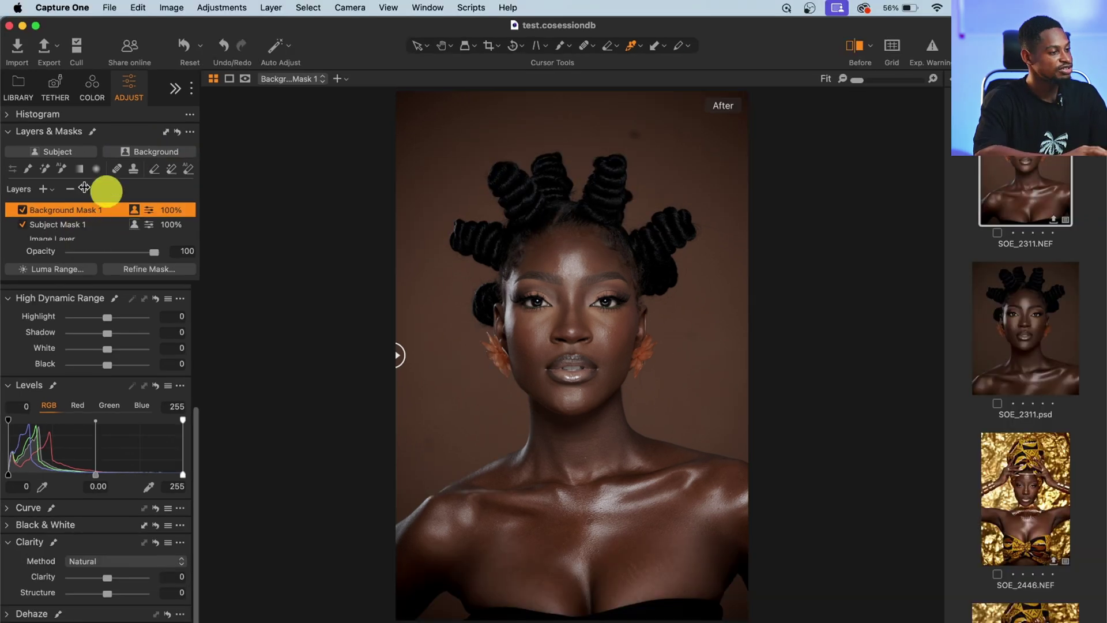
pyautogui.press('m')
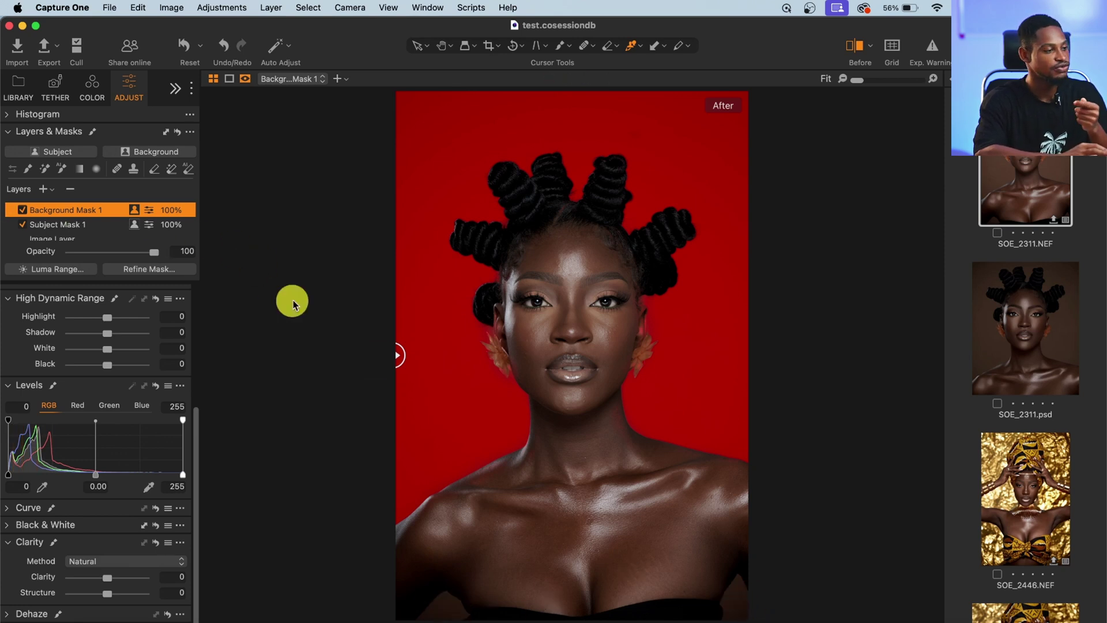
pyautogui.click(46, 170)
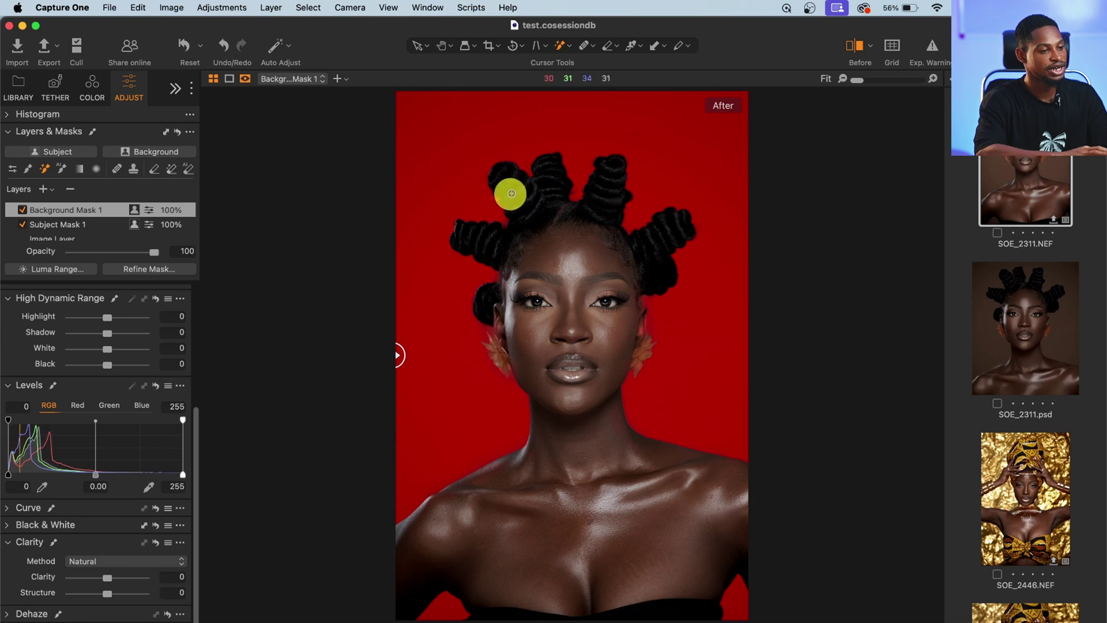
pyautogui.press('m')
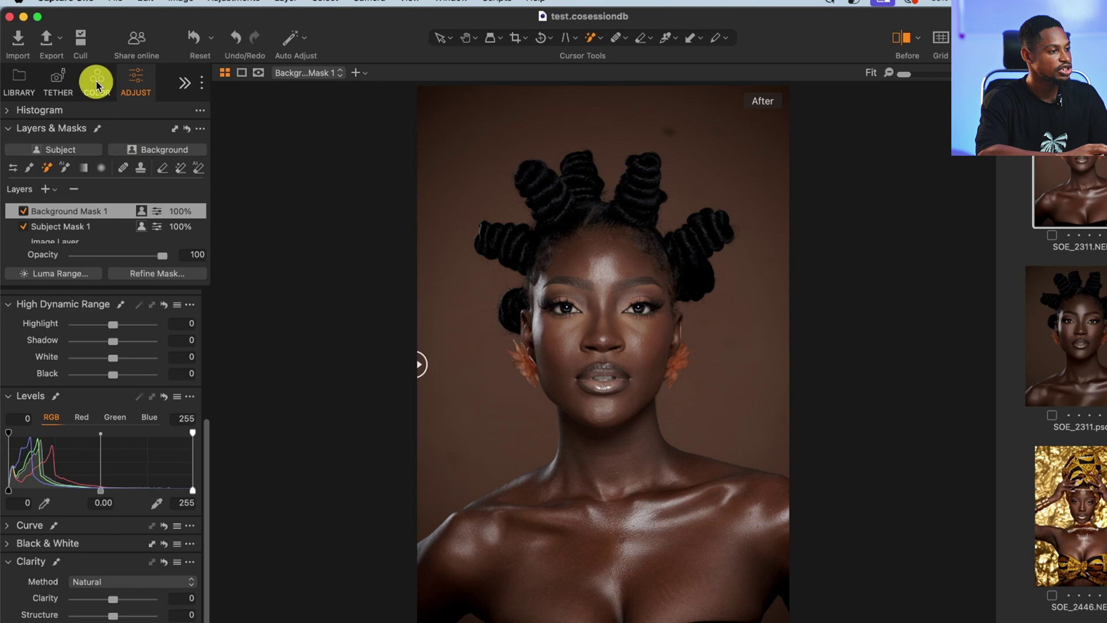
# - Sample the brown backdrop in the Advanced colour editor, widen the selected colour range and set its saturation to -22.5
pyautogui.click(96, 85)
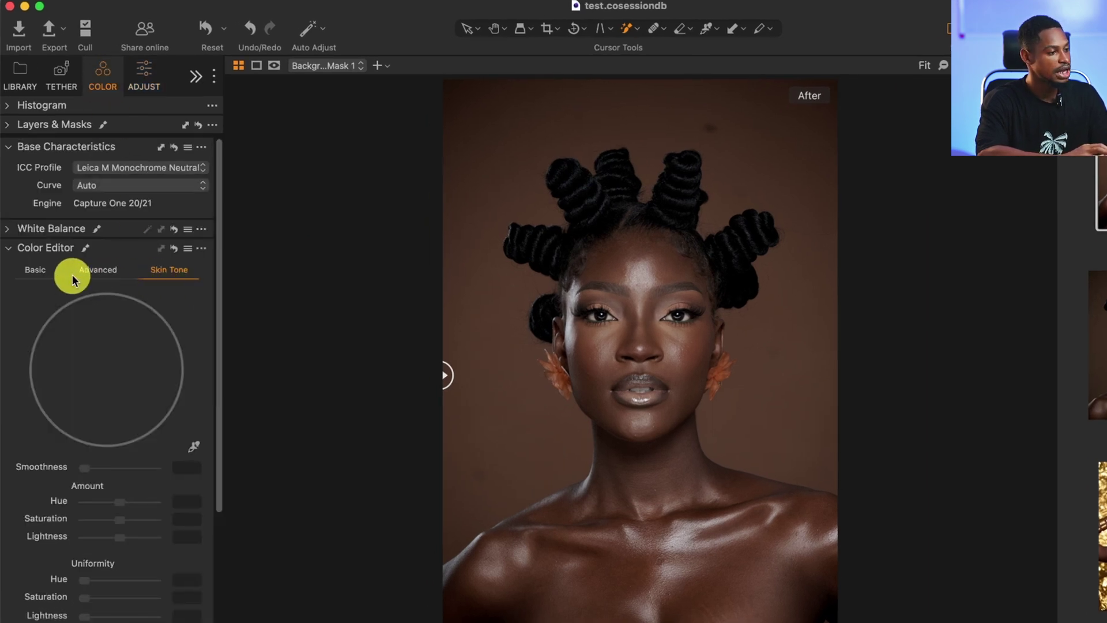
pyautogui.click(91, 276)
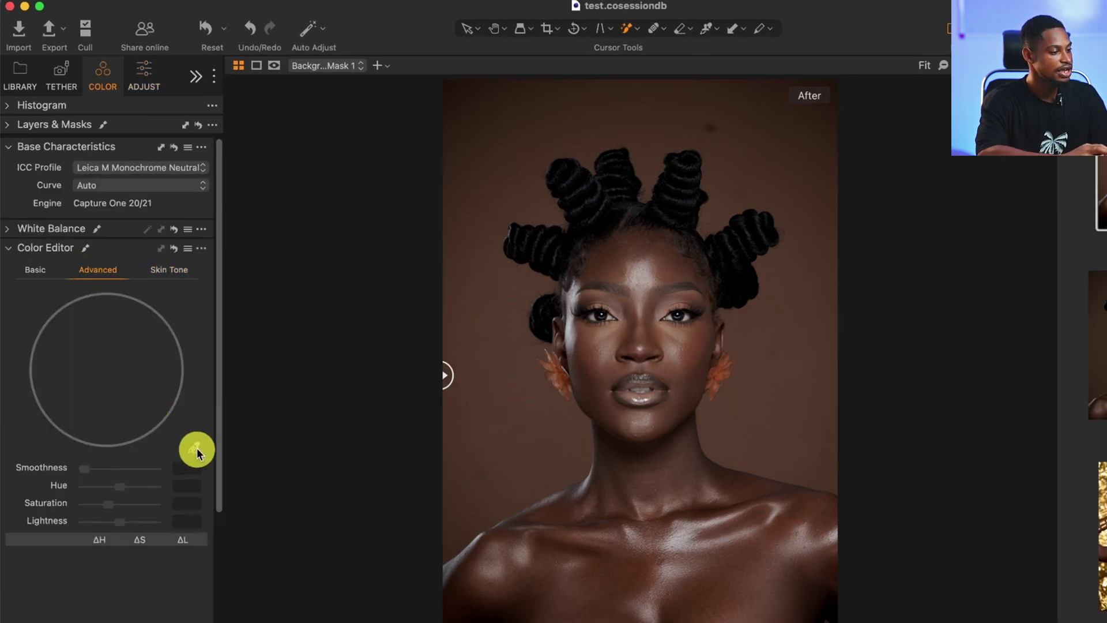
pyautogui.click(516, 297)
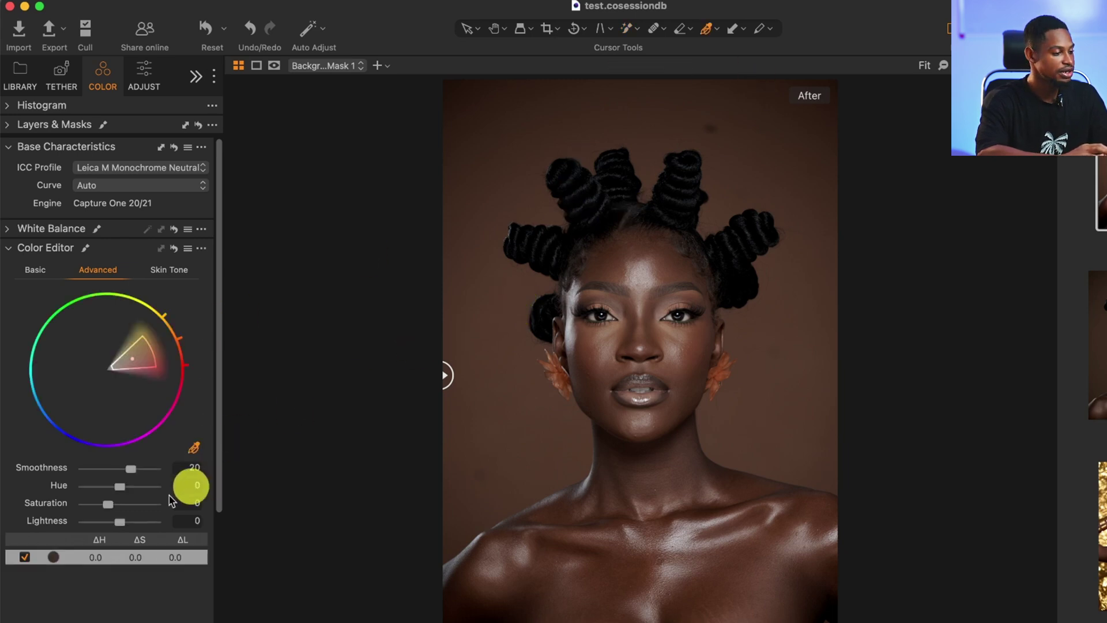
pyautogui.moveTo(148, 347); pyautogui.dragTo(188, 336)
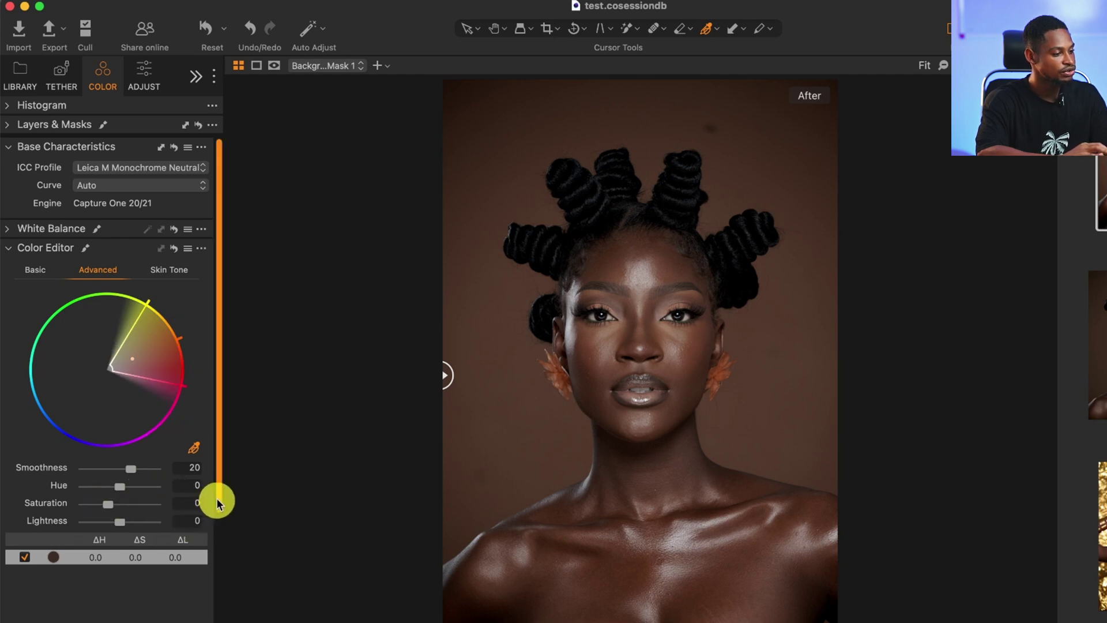
pyautogui.moveTo(216, 497); pyautogui.dragTo(217, 524)
pyautogui.moveTo(109, 463); pyautogui.dragTo(103, 464)
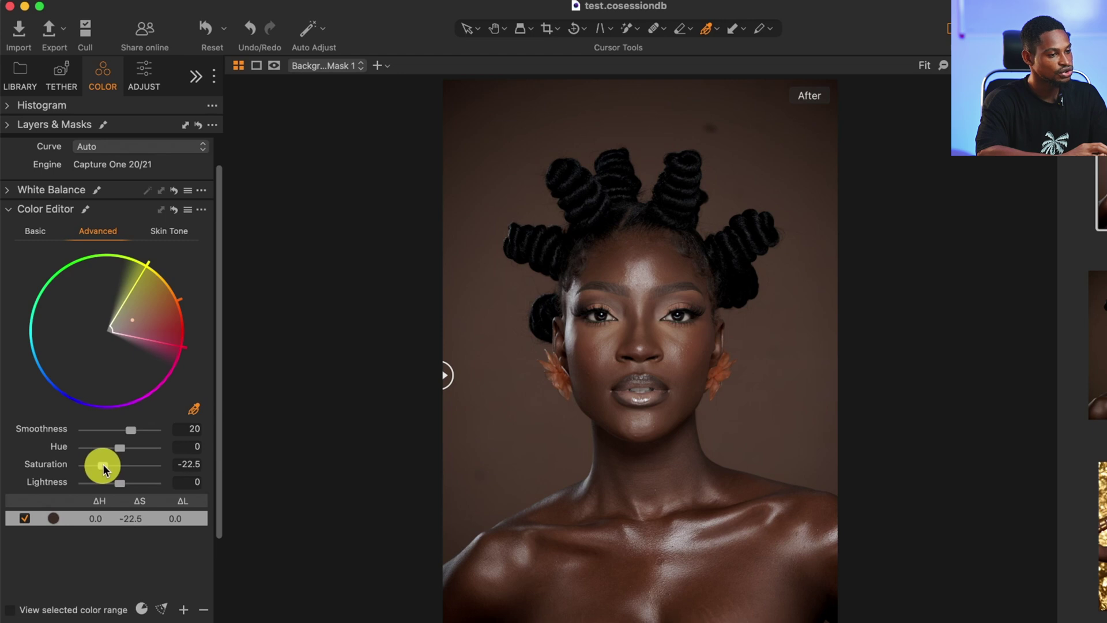
# - Set the sampled backdrop colour's lightness to -10.1 and saturation to -28.2, with its hue kept at 0
pyautogui.moveTo(121, 490)
pyautogui.mouseDown()
pyautogui.moveTo(102, 489)
pyautogui.moveTo(114, 490)
pyautogui.mouseUp()
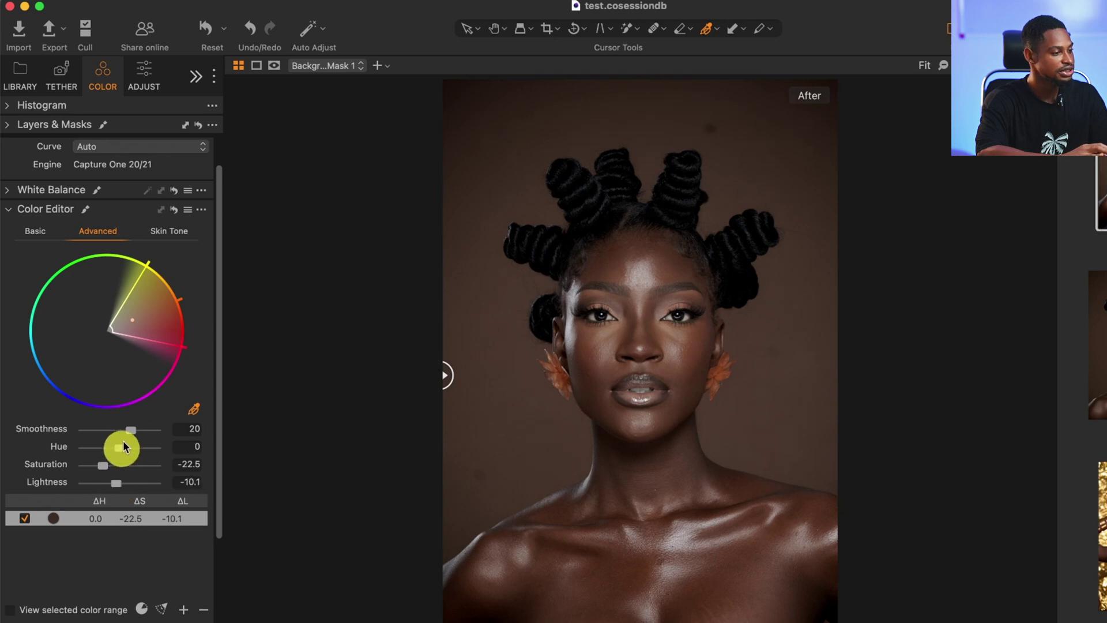
pyautogui.moveTo(119, 448)
pyautogui.mouseDown()
pyautogui.moveTo(107, 453)
pyautogui.moveTo(125, 452)
pyautogui.mouseUp()
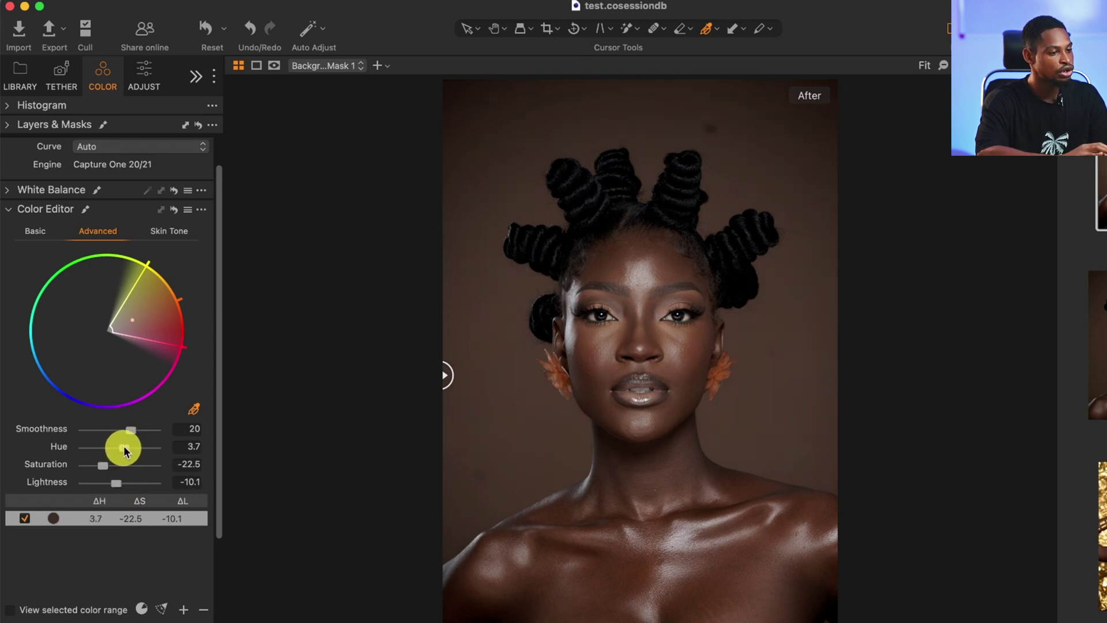
pyautogui.click(106, 466)
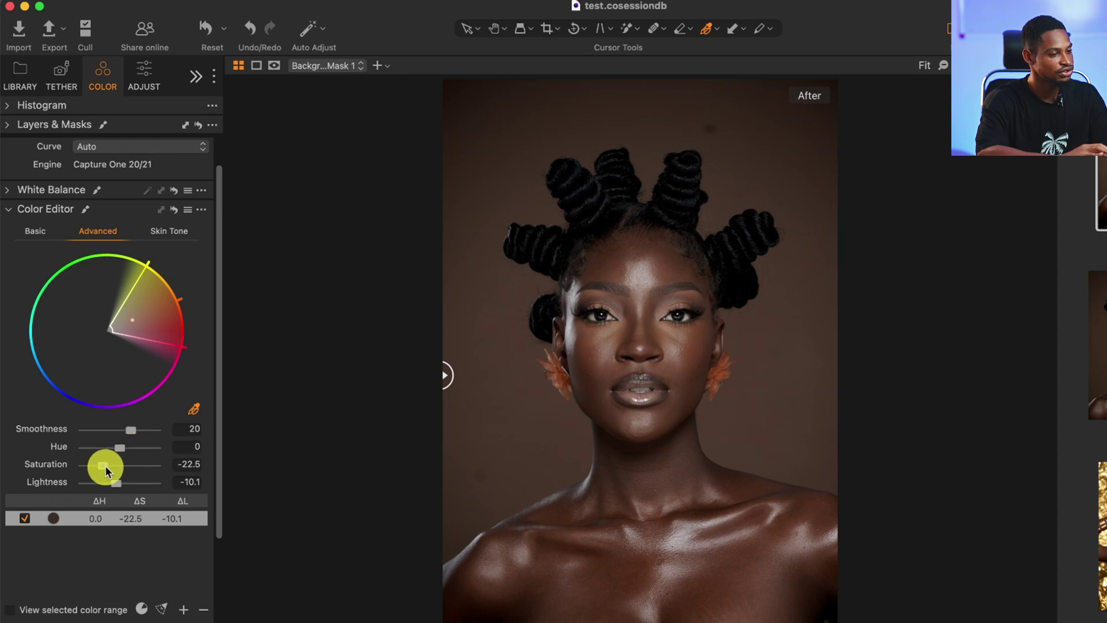
pyautogui.moveTo(106, 470); pyautogui.dragTo(105, 471)
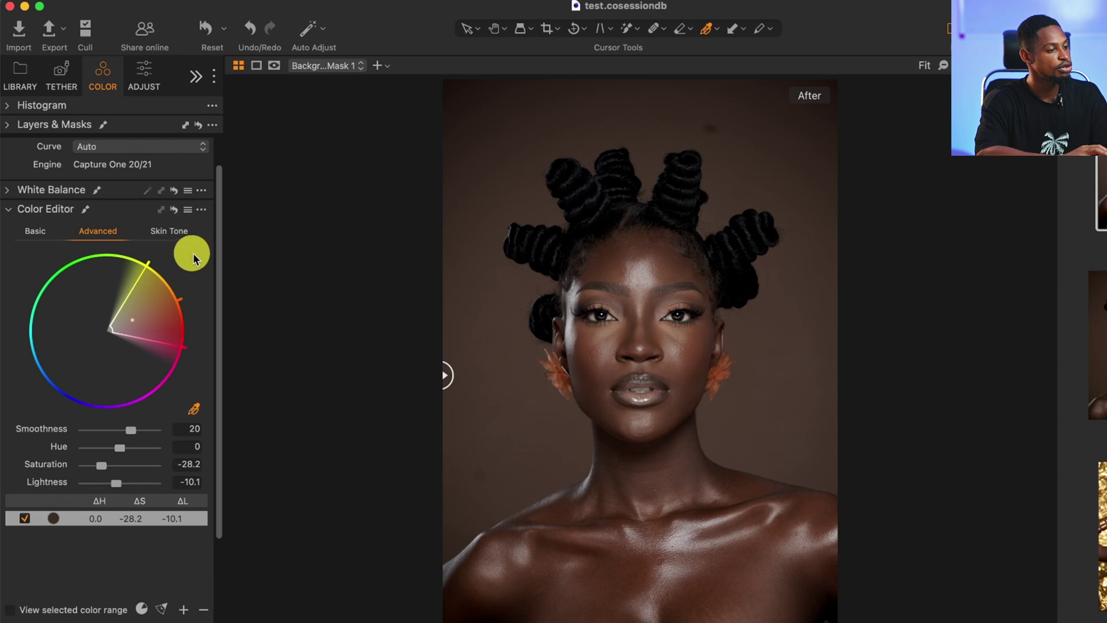
# - Compare the portrait with and without the background mask layer, leaving it enabled, and check the edit against the original with the before/after split
pyautogui.click(148, 78)
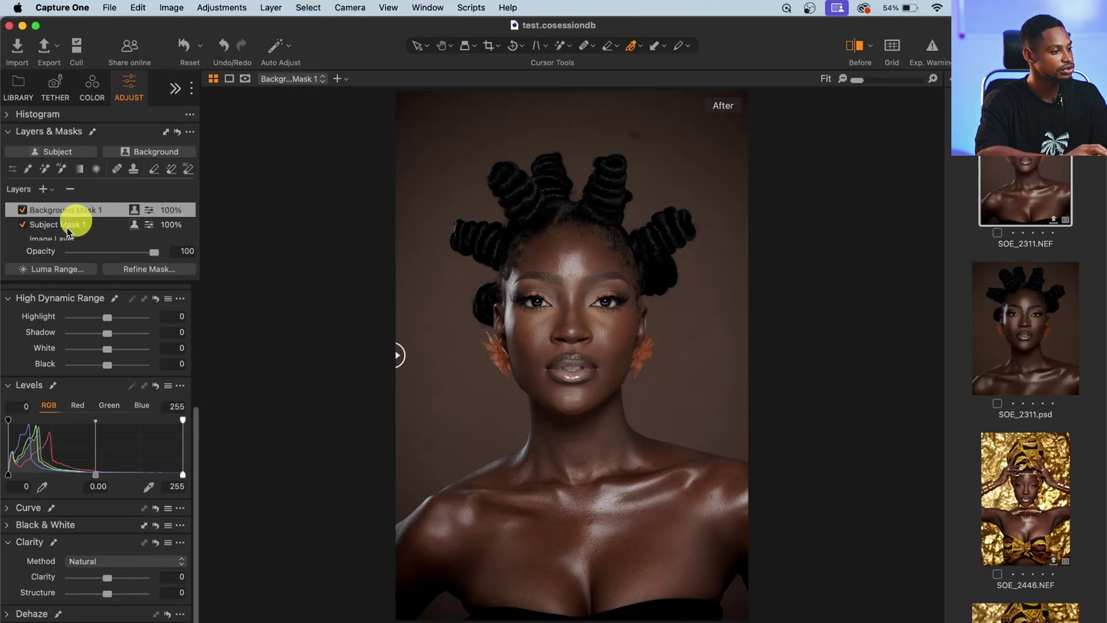
pyautogui.click(22, 210)
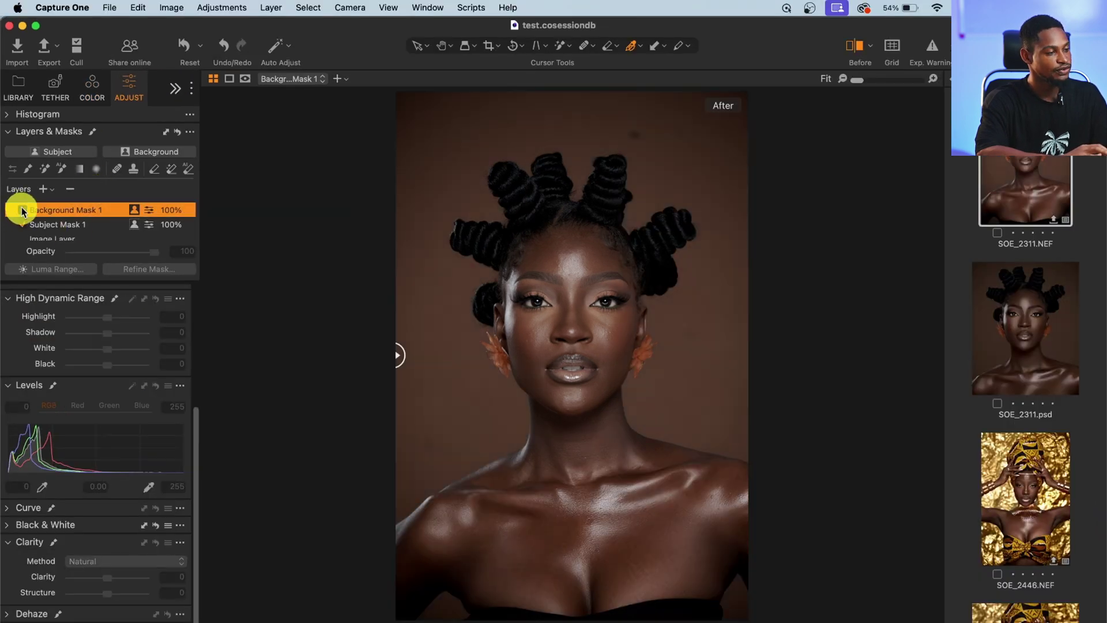
pyautogui.click(22, 210)
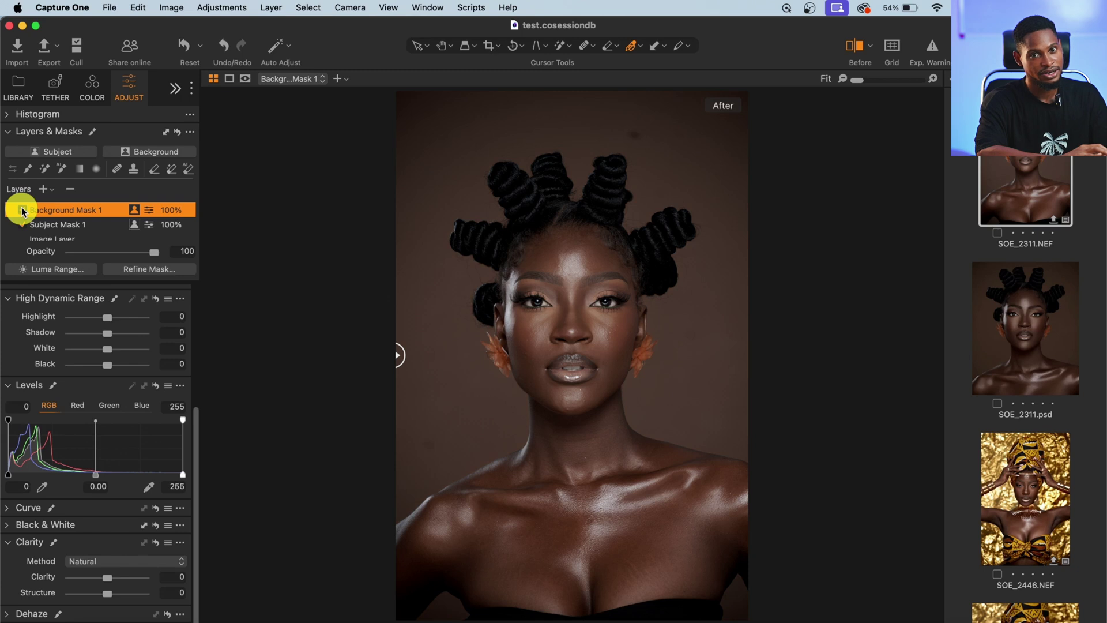
pyautogui.click(21, 209)
pyautogui.click(22, 210)
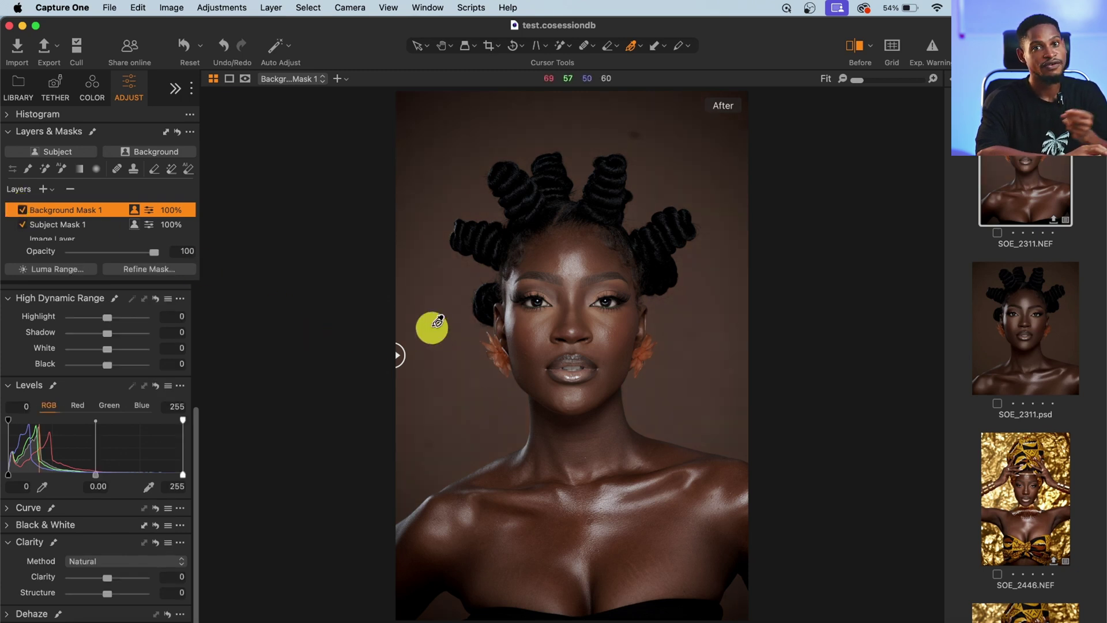
pyautogui.moveTo(398, 351); pyautogui.dragTo(356, 346)
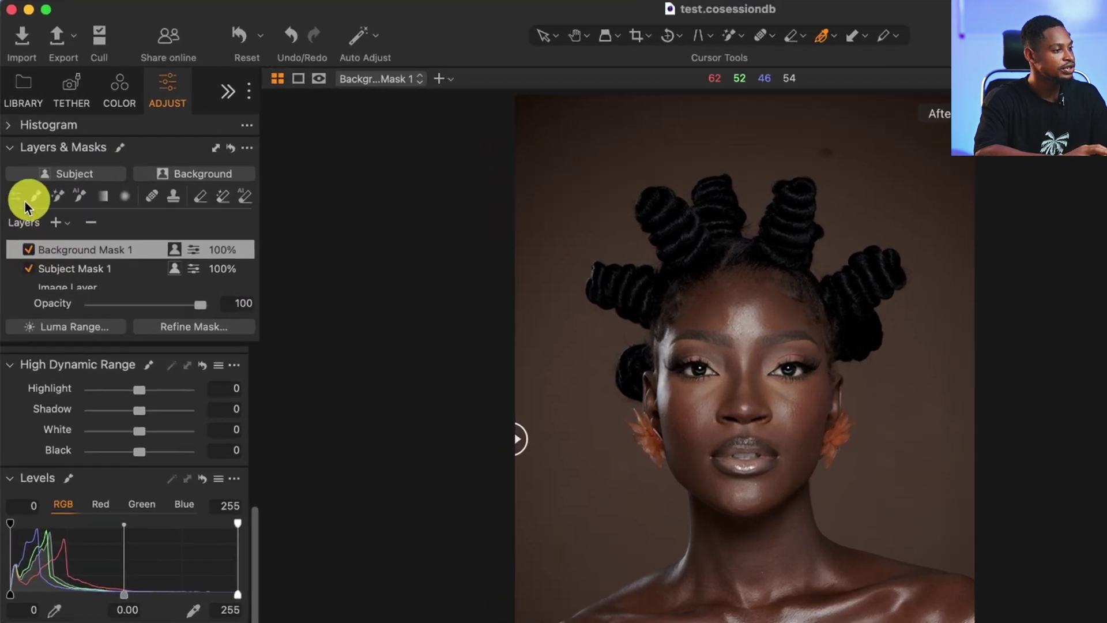
# - Add a new filled adjustment layer above the background mask and rename it "image"
pyautogui.click(68, 224)
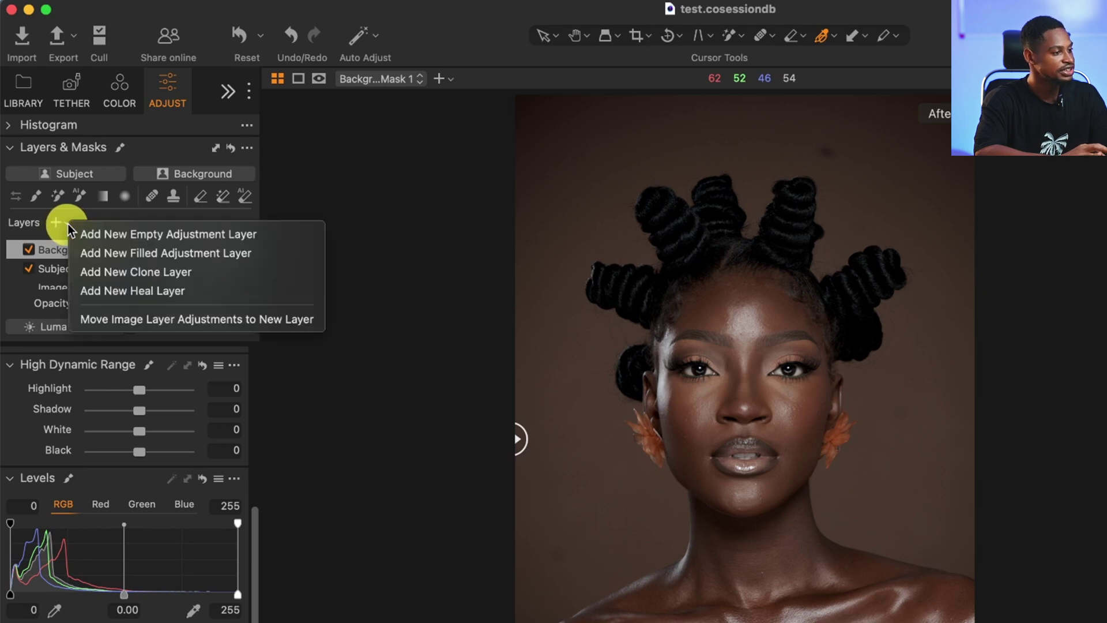
pyautogui.click(182, 254)
pyautogui.click(62, 251)
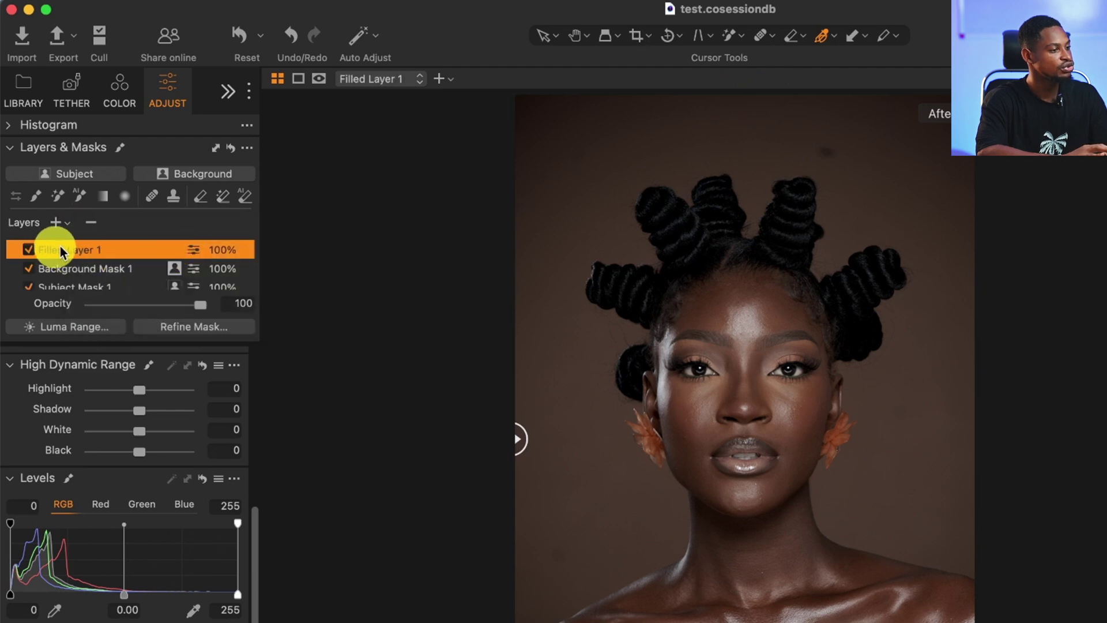
pyautogui.doubleClick(72, 253)
pyautogui.press('BackSpace')
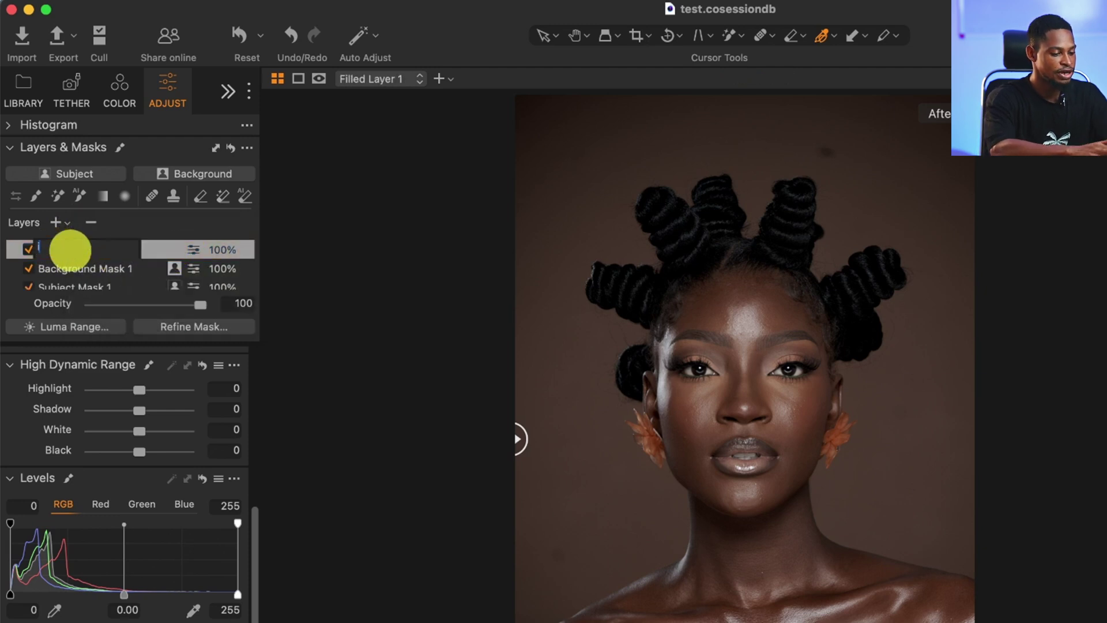
pyautogui.write('image')
pyautogui.press('Return')
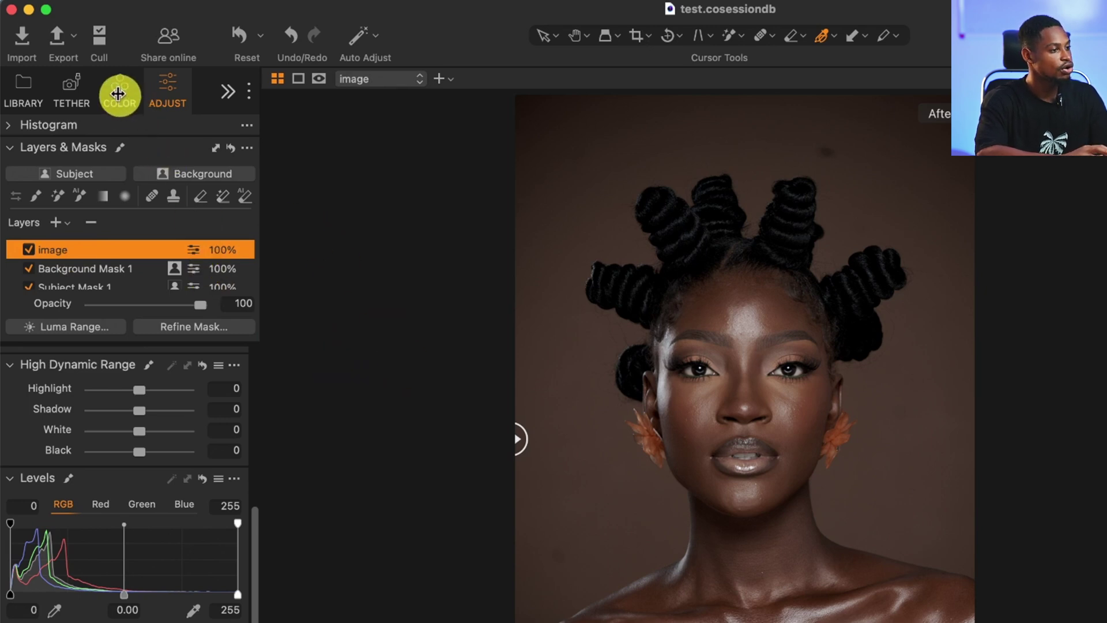
# - Sample the model's chest skin in the Advanced colour editor on the image layer and set saturation to -11.9 and lightness to -4
pyautogui.click(118, 93)
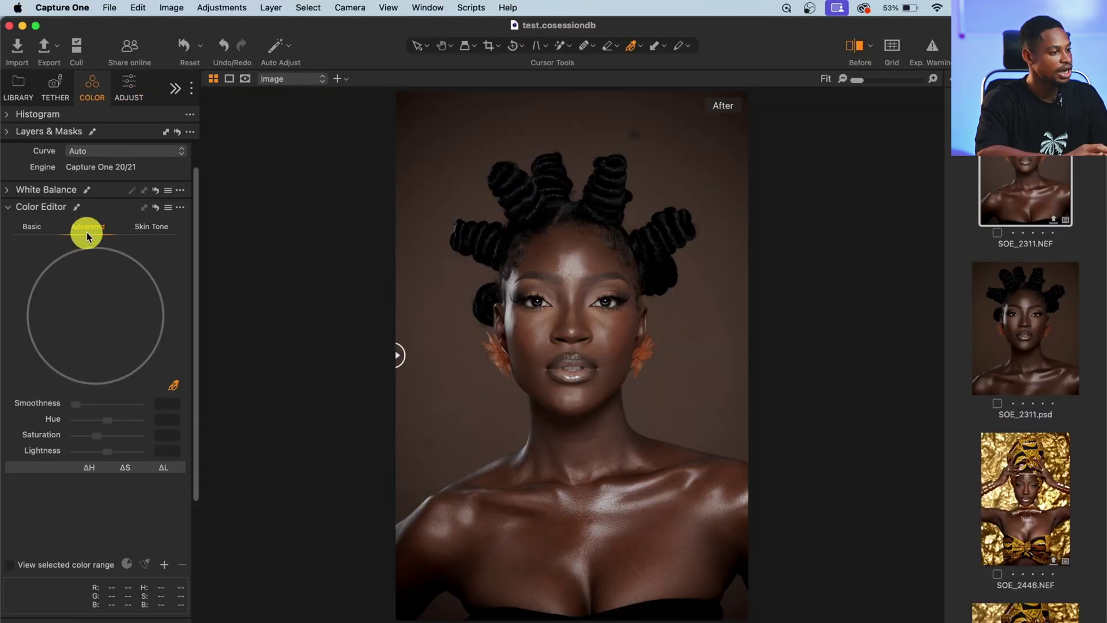
pyautogui.click(175, 385)
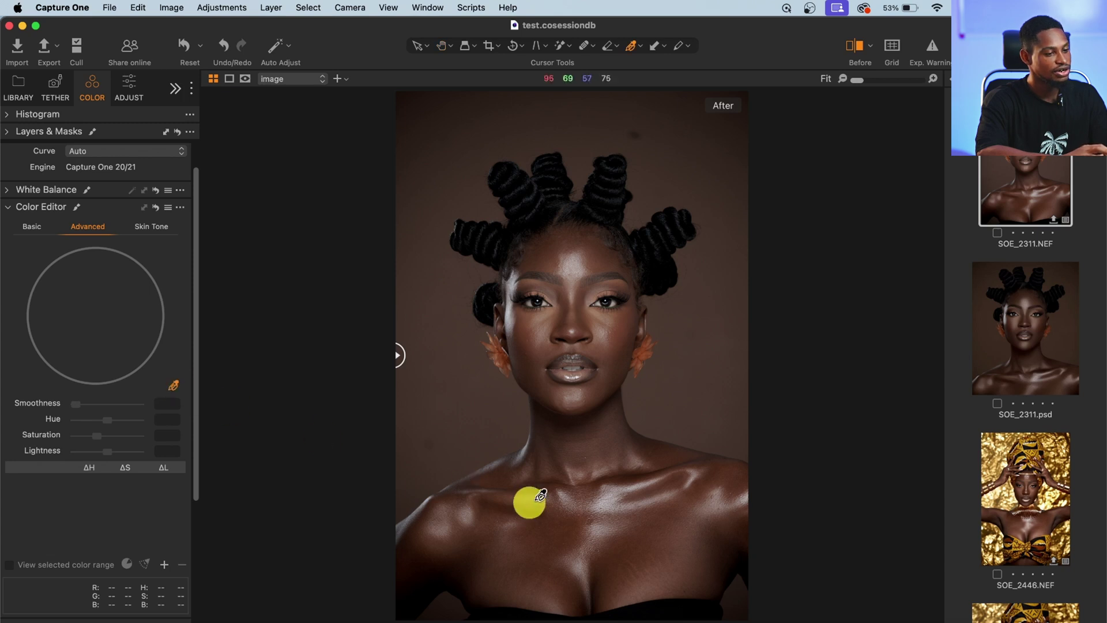
pyautogui.click(659, 526)
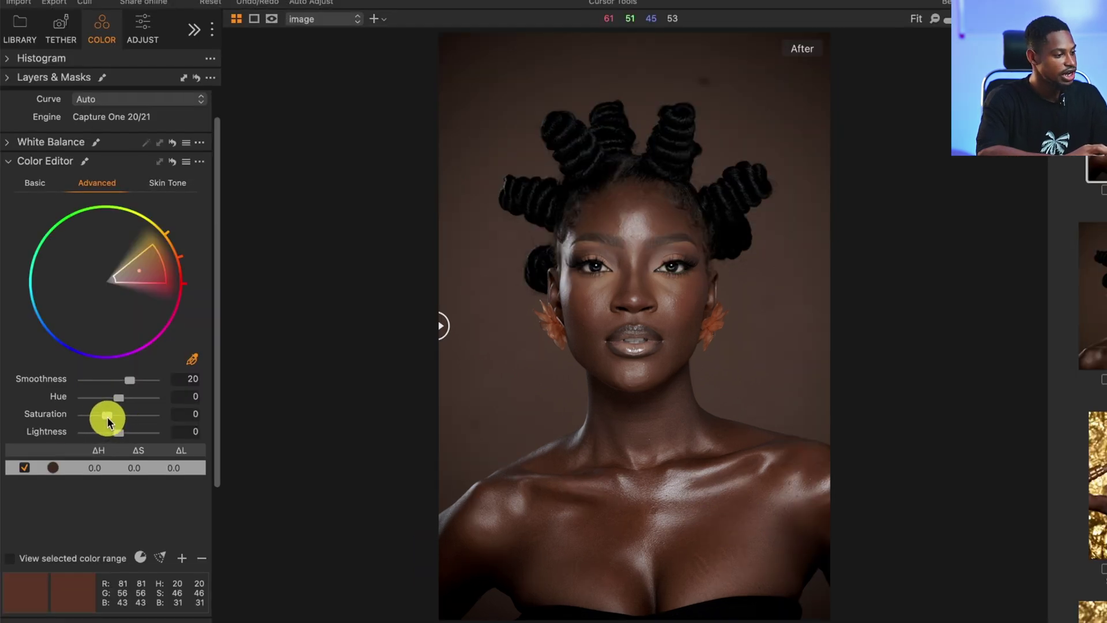
pyautogui.moveTo(107, 419); pyautogui.dragTo(104, 420)
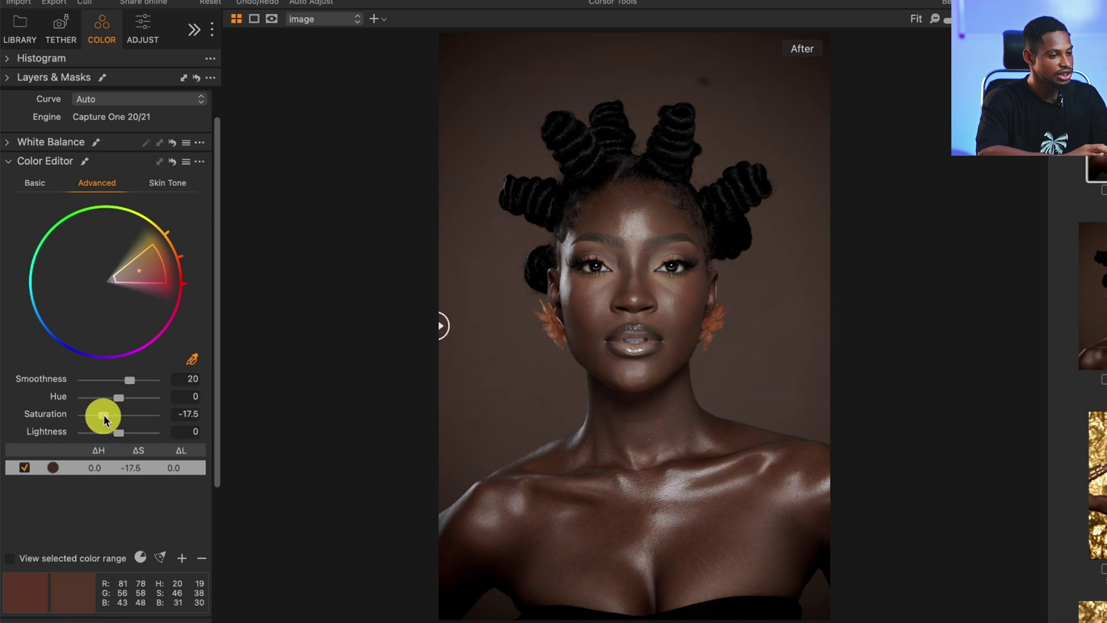
pyautogui.click(119, 433)
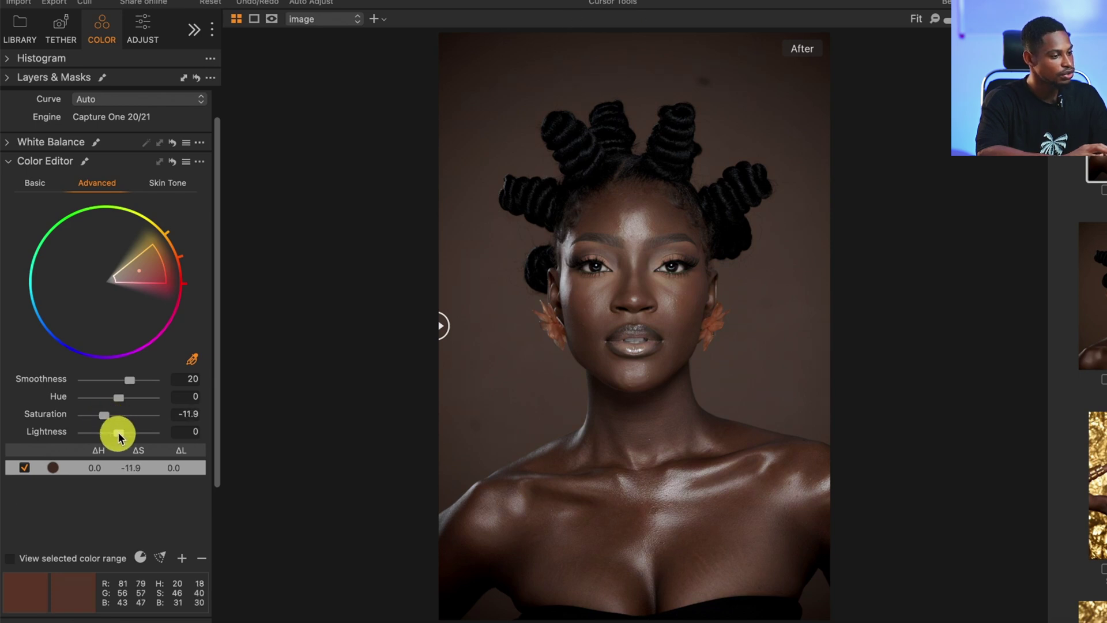
pyautogui.moveTo(119, 433); pyautogui.dragTo(117, 433)
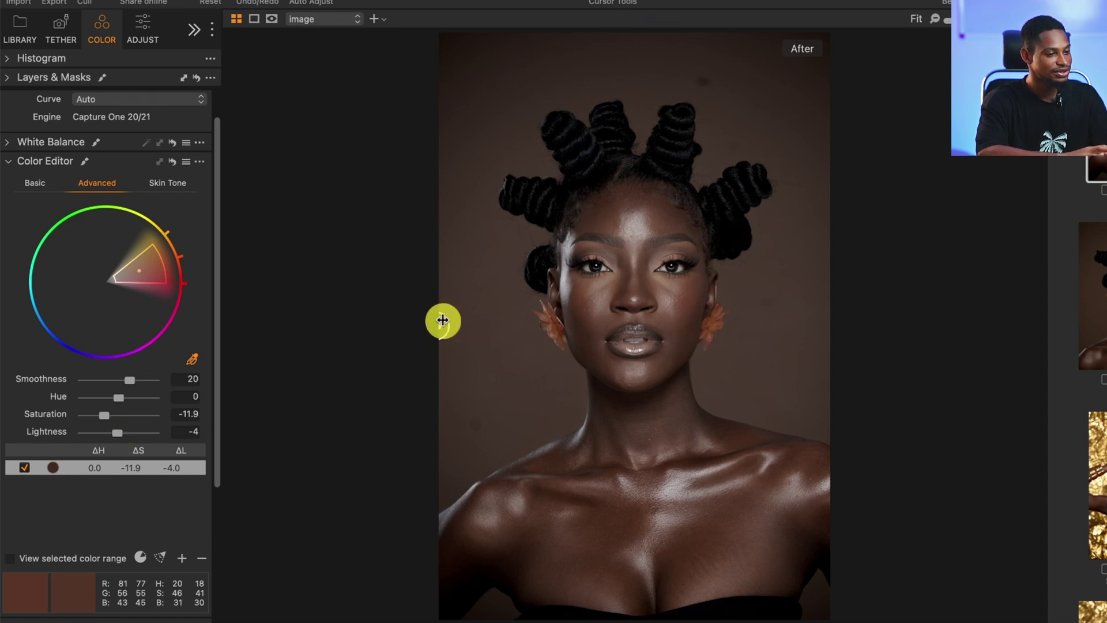
pyautogui.moveTo(443, 323); pyautogui.dragTo(370, 395)
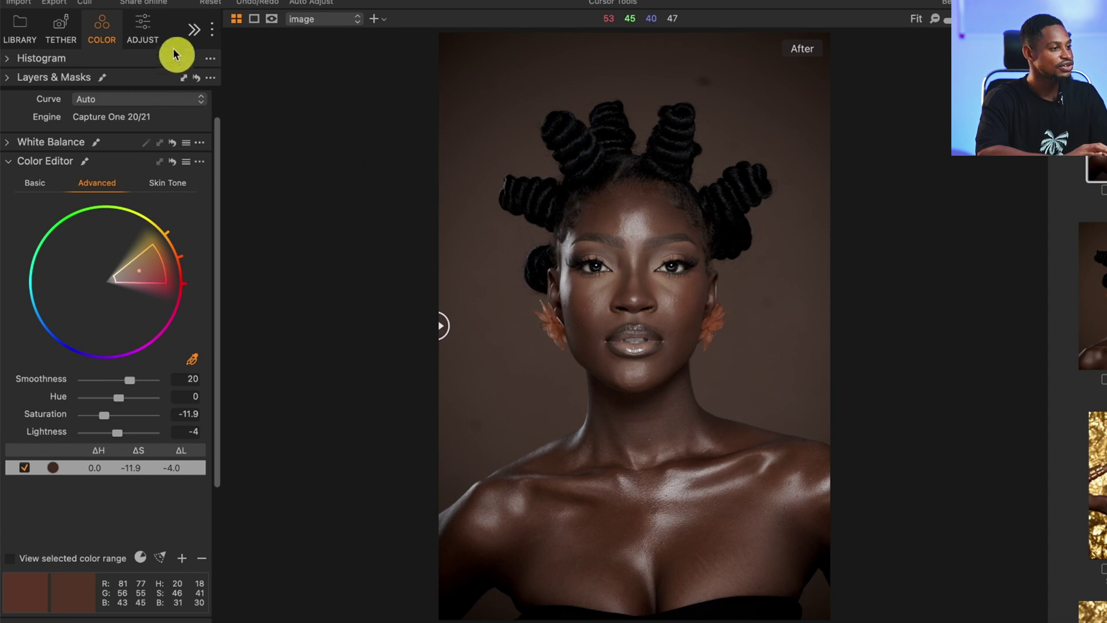
# - Add a second automatic subject mask layer above the image layer and check its overlay, leaving the overlay hidden
pyautogui.click(143, 28)
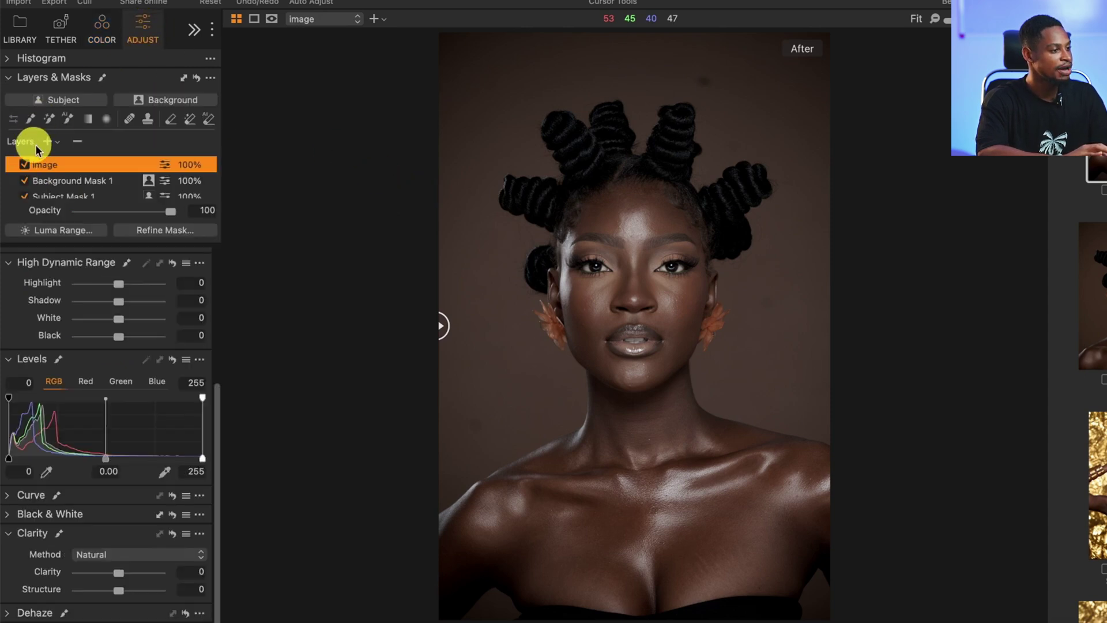
pyautogui.click(62, 103)
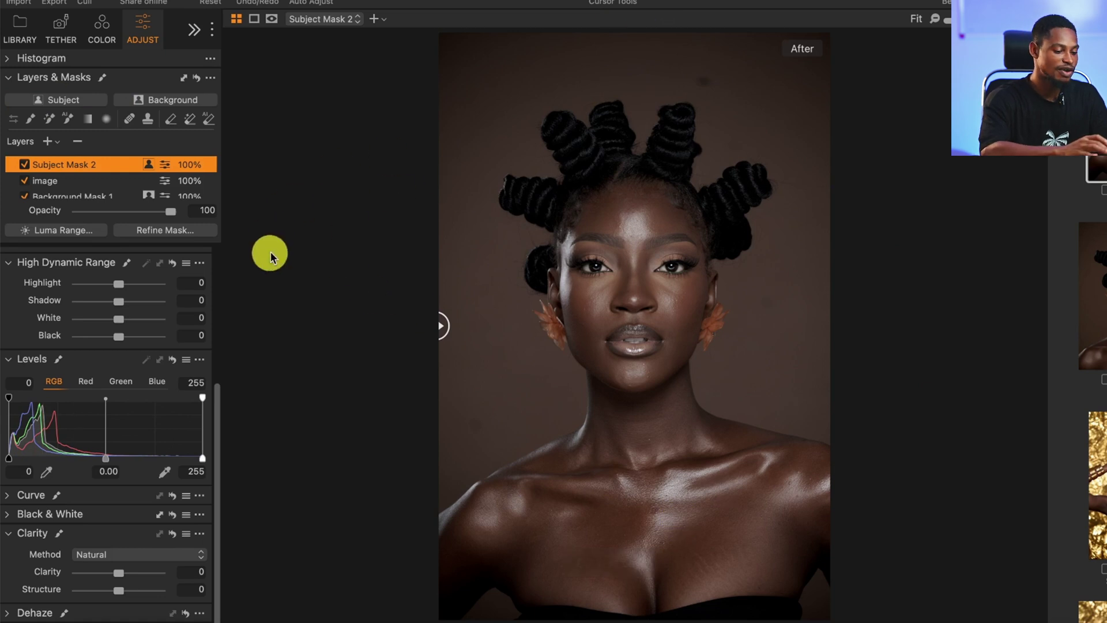
pyautogui.press('m')
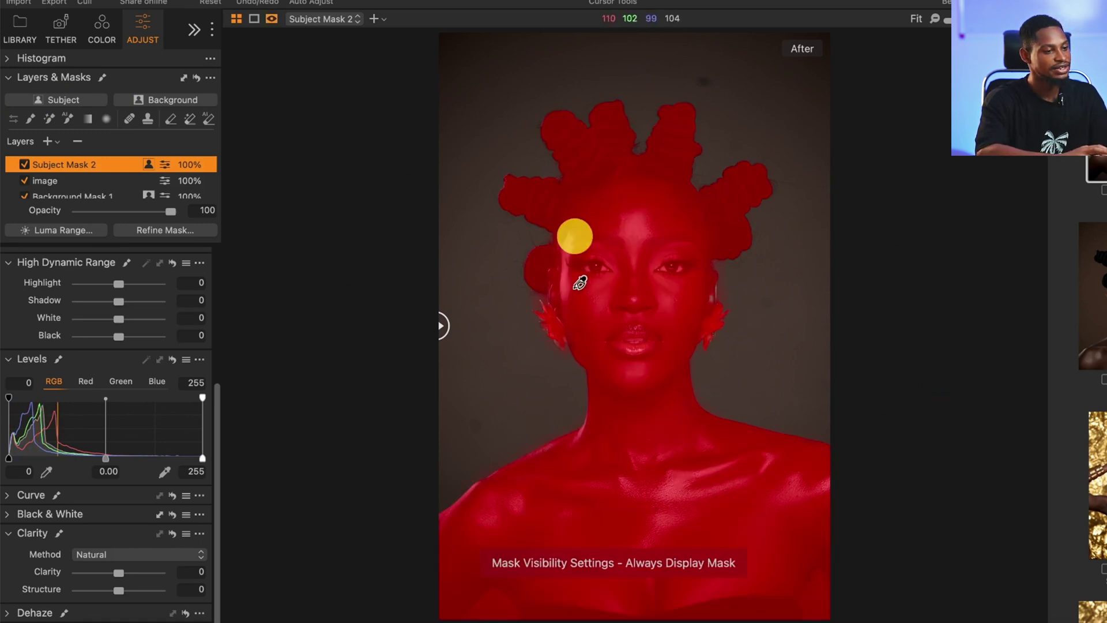
pyautogui.press('m')
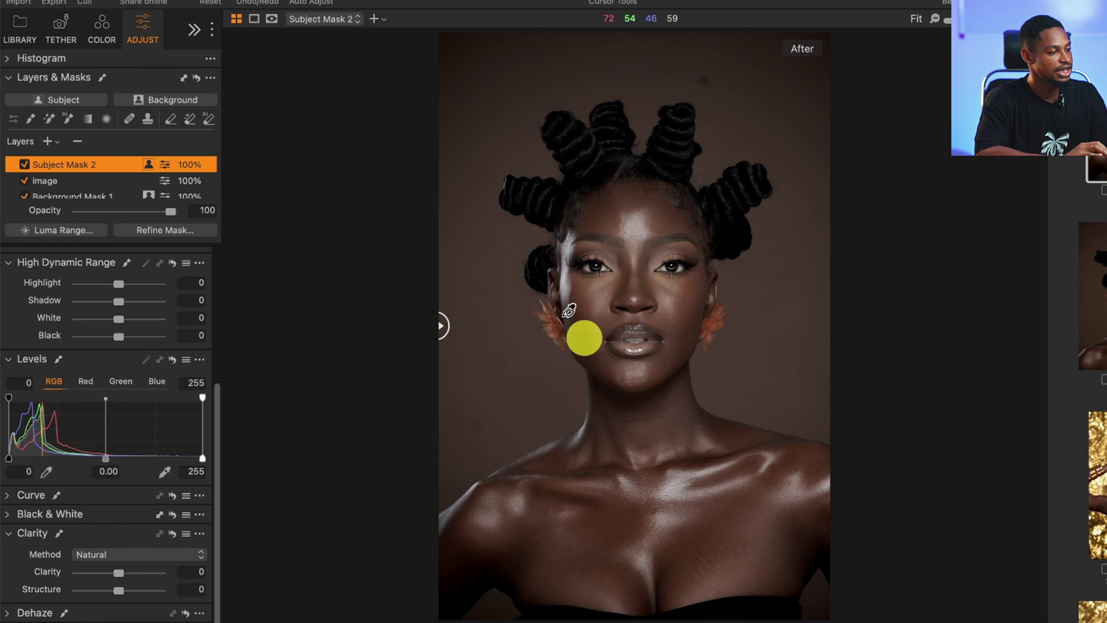
# - Sample the chest skin in the Skin Tone editor, setting uniformity to hue 52 and saturation 48.4, and amount to saturation -4.1 and lightness -1.4
pyautogui.click(100, 35)
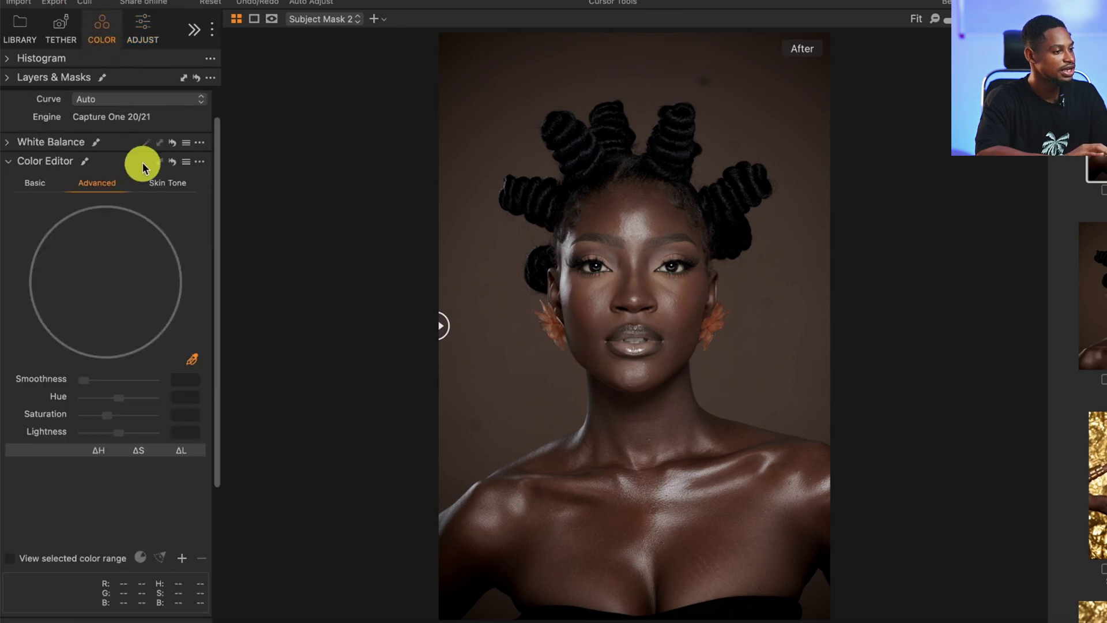
pyautogui.click(171, 186)
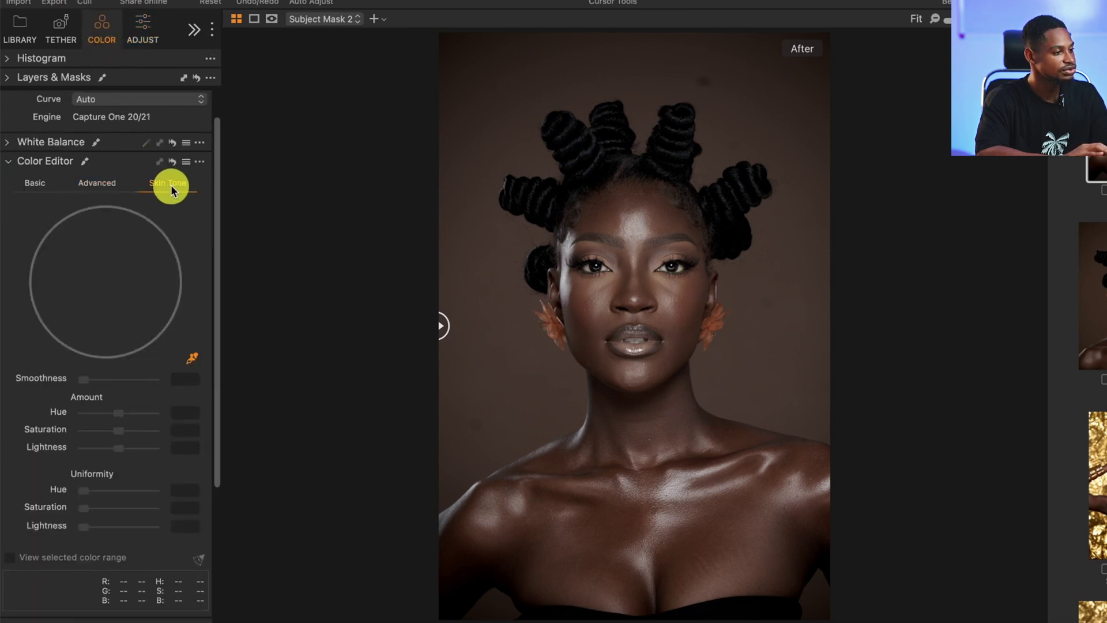
pyautogui.click(195, 359)
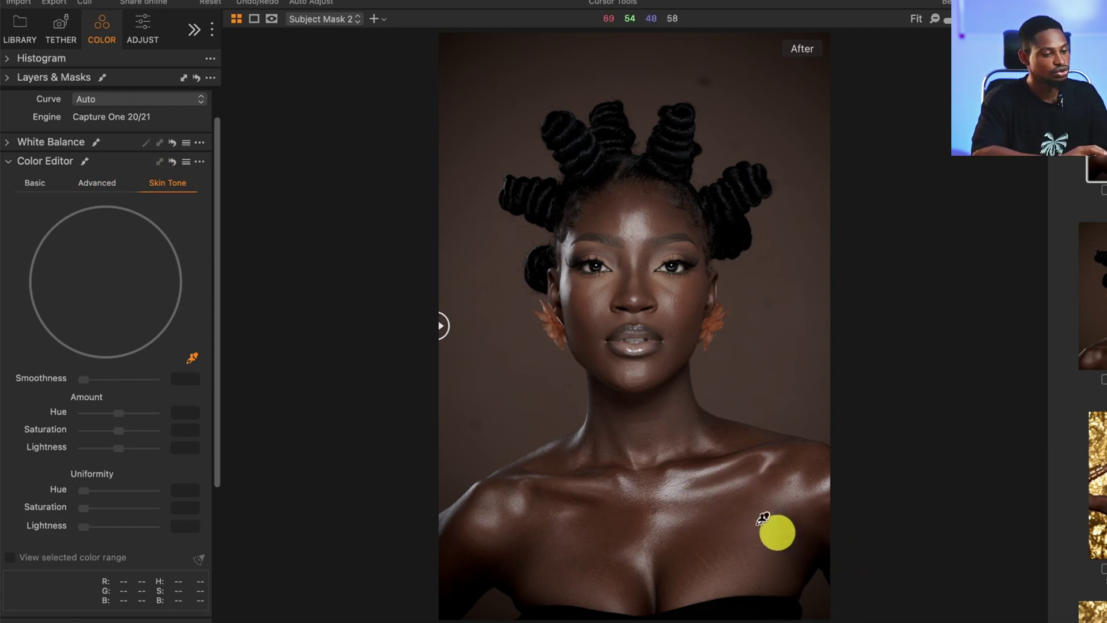
pyautogui.click(728, 526)
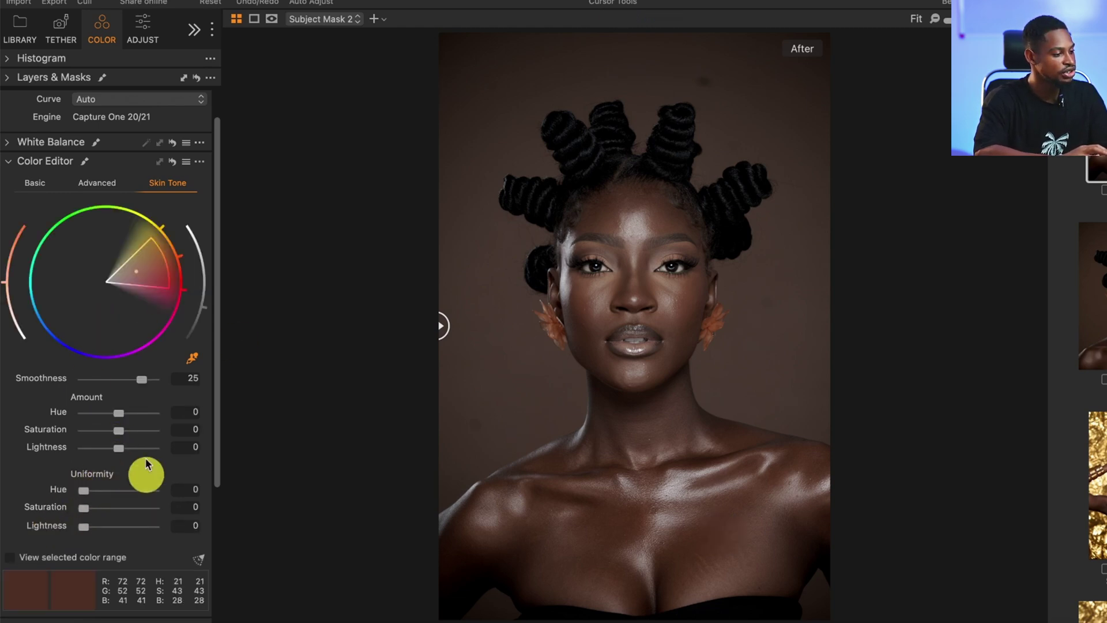
pyautogui.moveTo(89, 495); pyautogui.dragTo(123, 514)
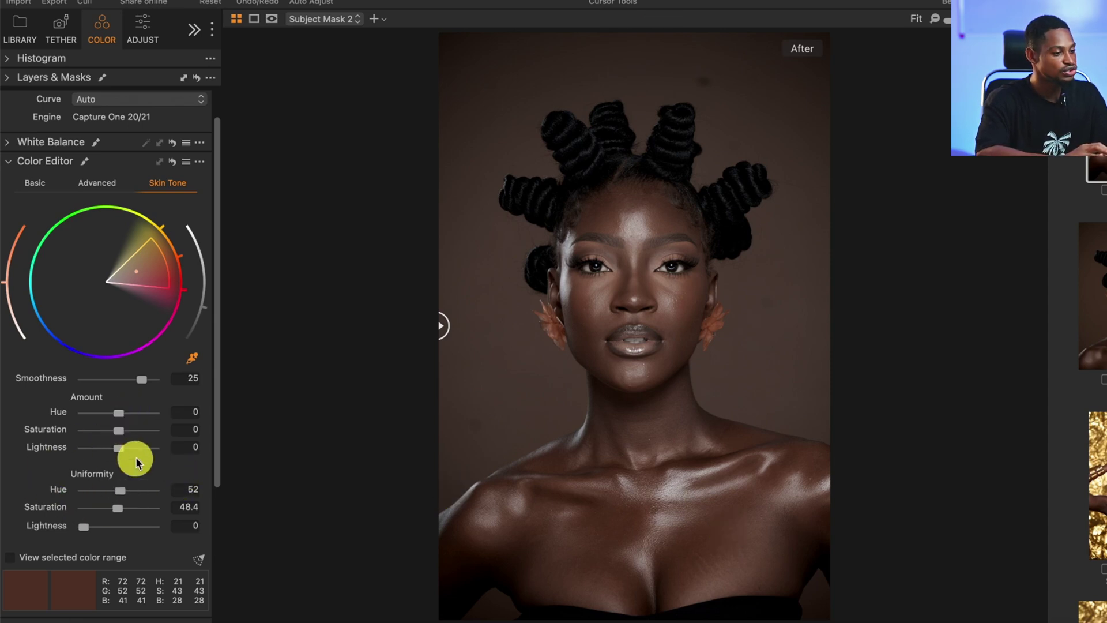
pyautogui.moveTo(119, 437); pyautogui.dragTo(113, 452)
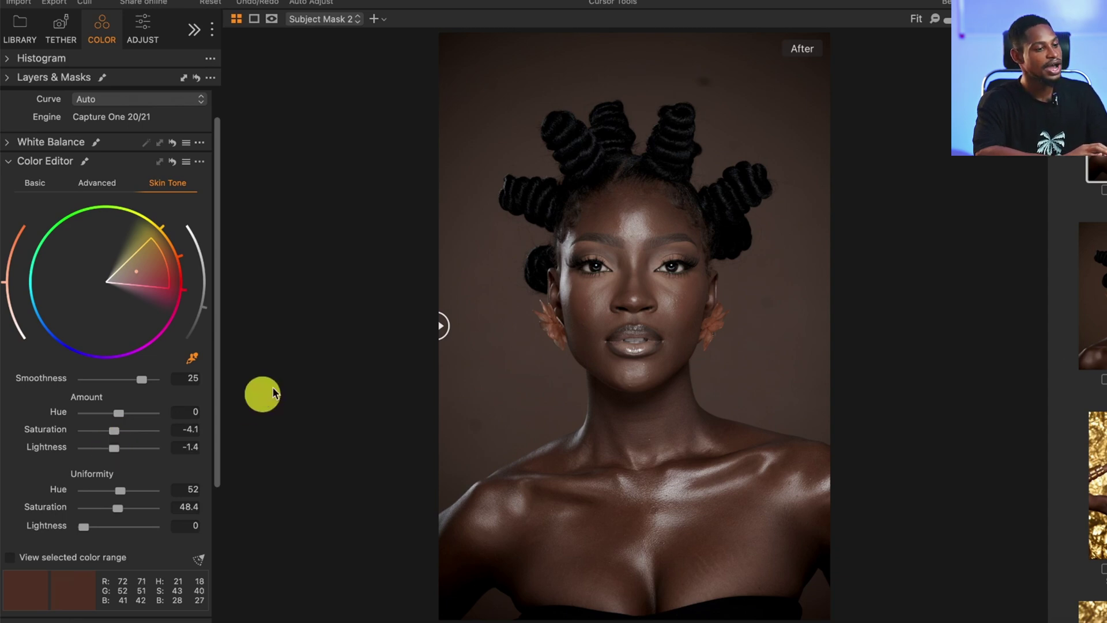
pyautogui.moveTo(445, 325); pyautogui.dragTo(324, 271)
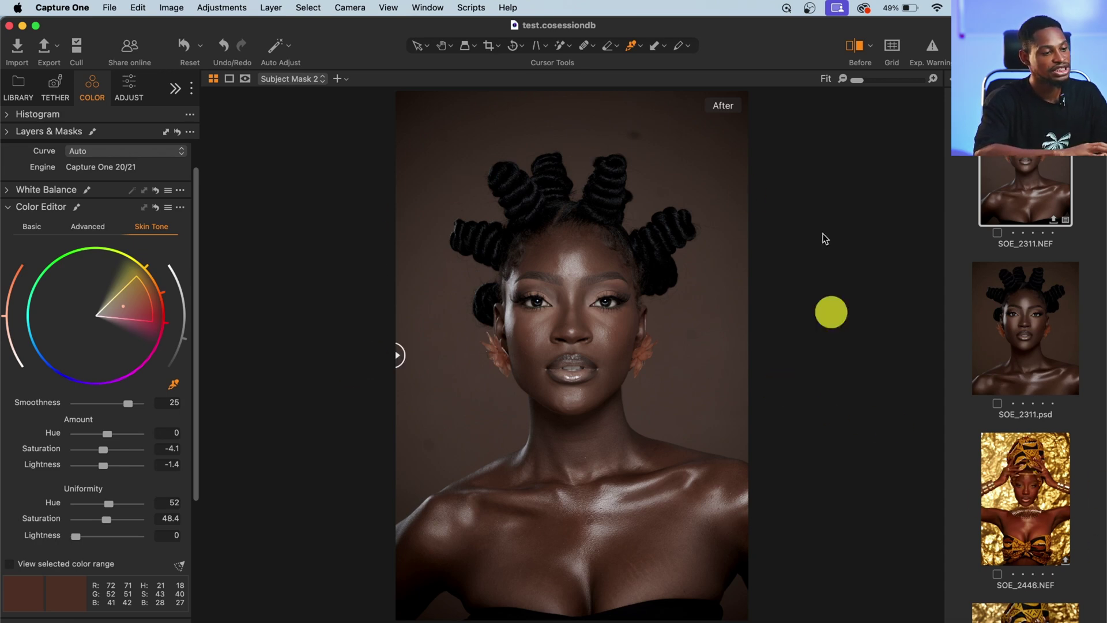
# - Apply the TeelensMelanin custom style to SOE_2446.NEF and compare the result with the original using the before/after split
pyautogui.click(1037, 501)
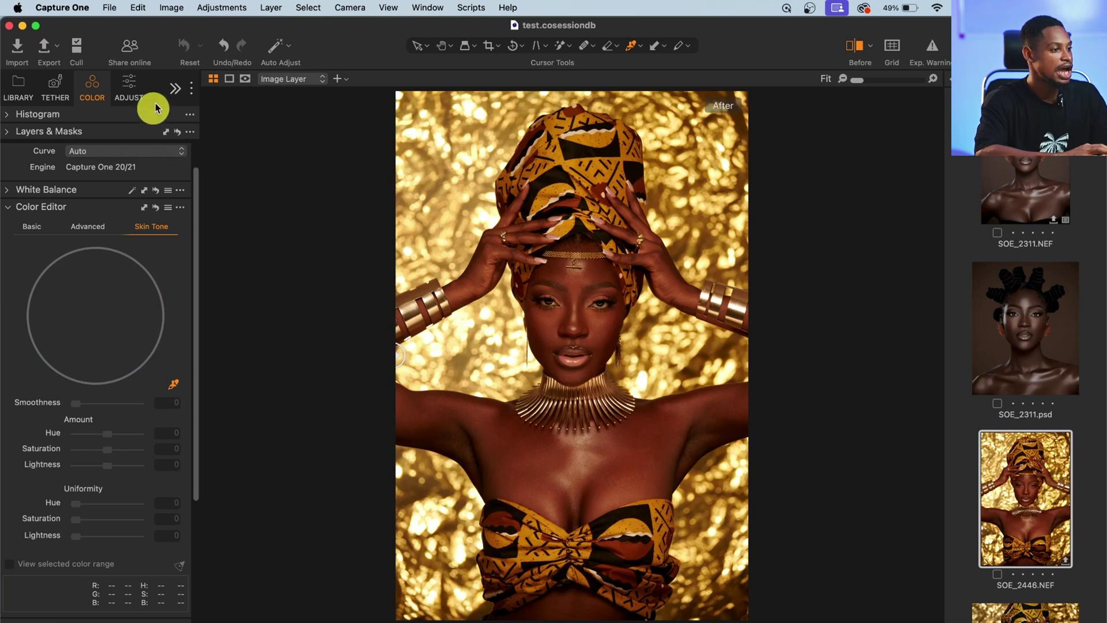
pyautogui.click(174, 88)
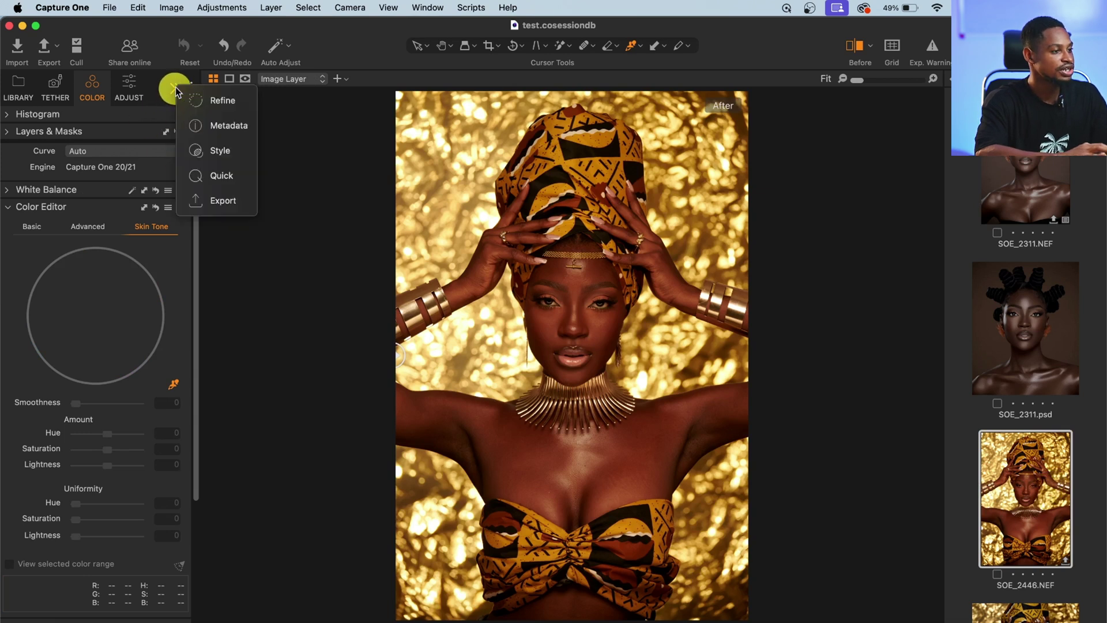
pyautogui.click(219, 151)
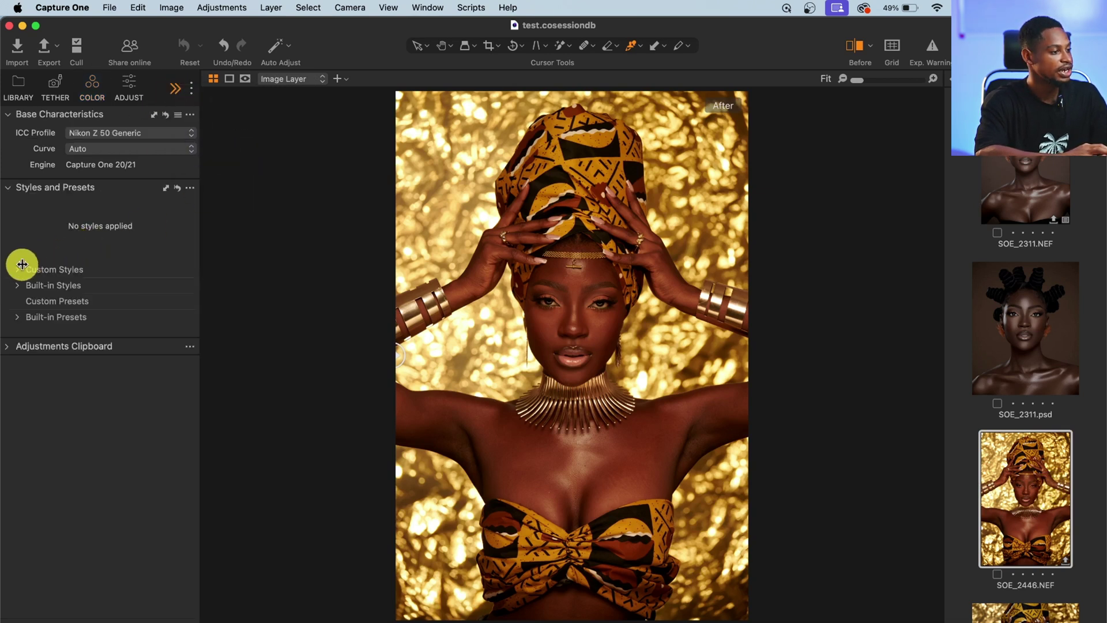
pyautogui.click(22, 264)
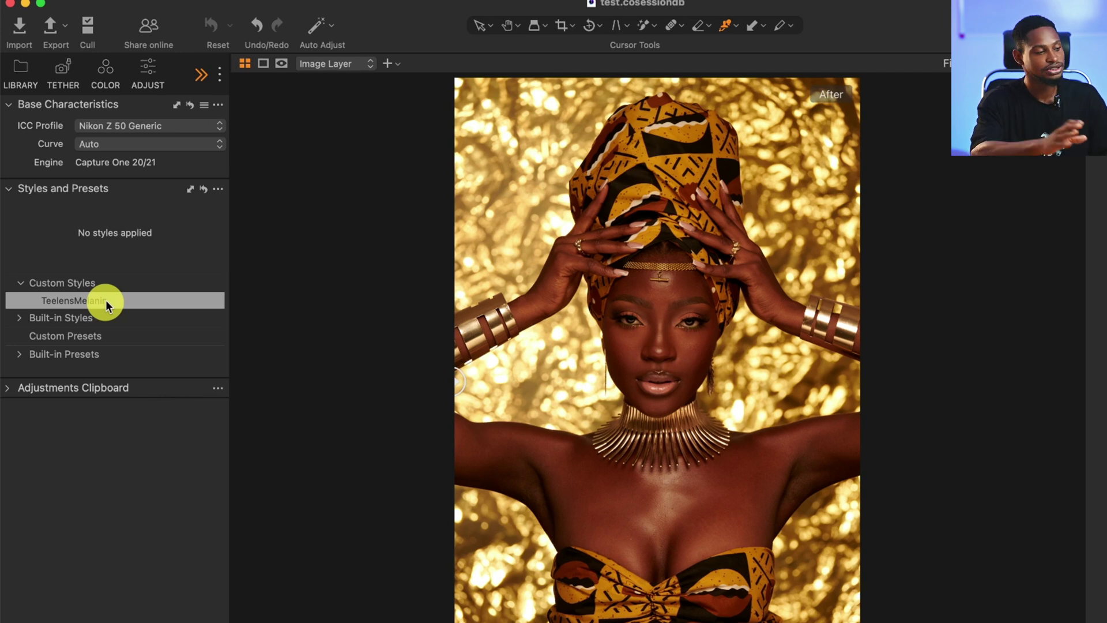
pyautogui.click(119, 300)
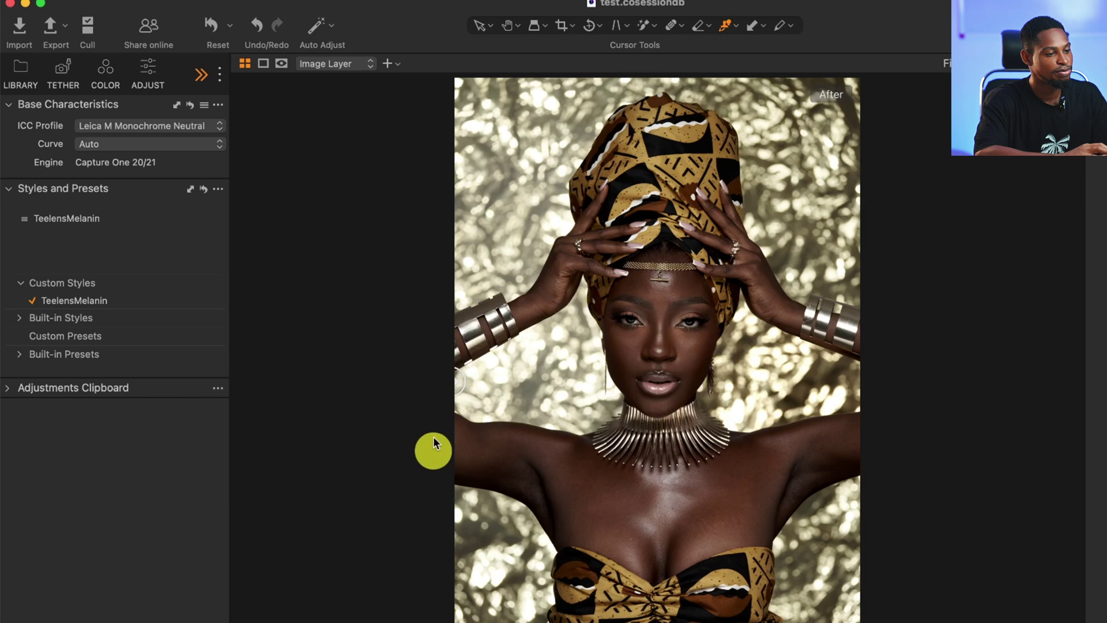
pyautogui.moveTo(453, 382); pyautogui.dragTo(248, 408)
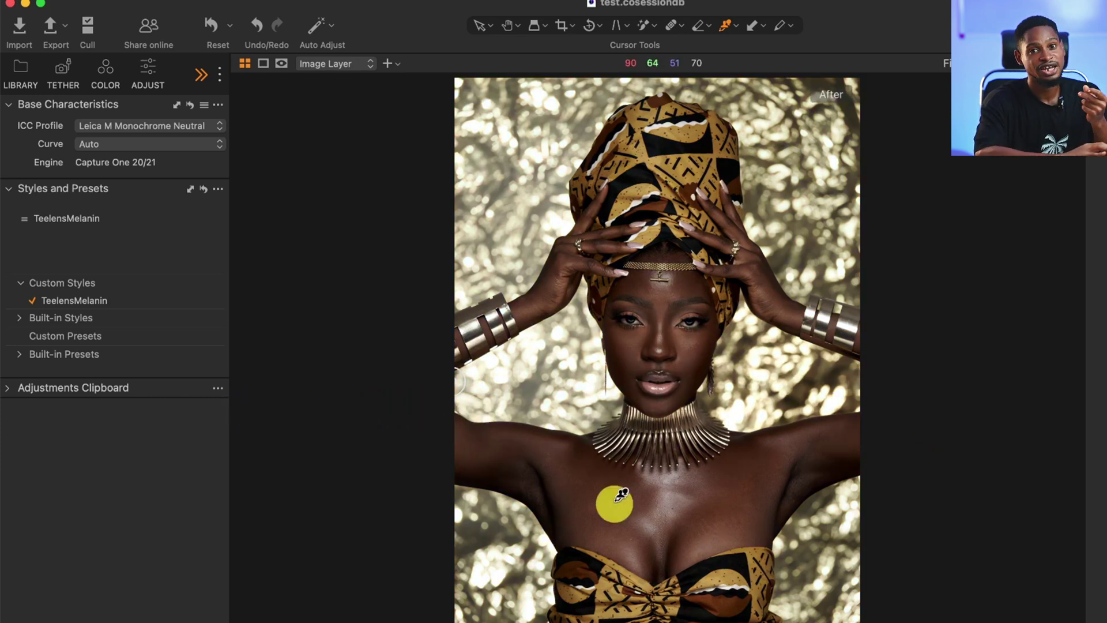
# - Select the Background Mask 1 layer and set its Advanced colour range to hue -19.1 and saturation 97.1
pyautogui.click(105, 68)
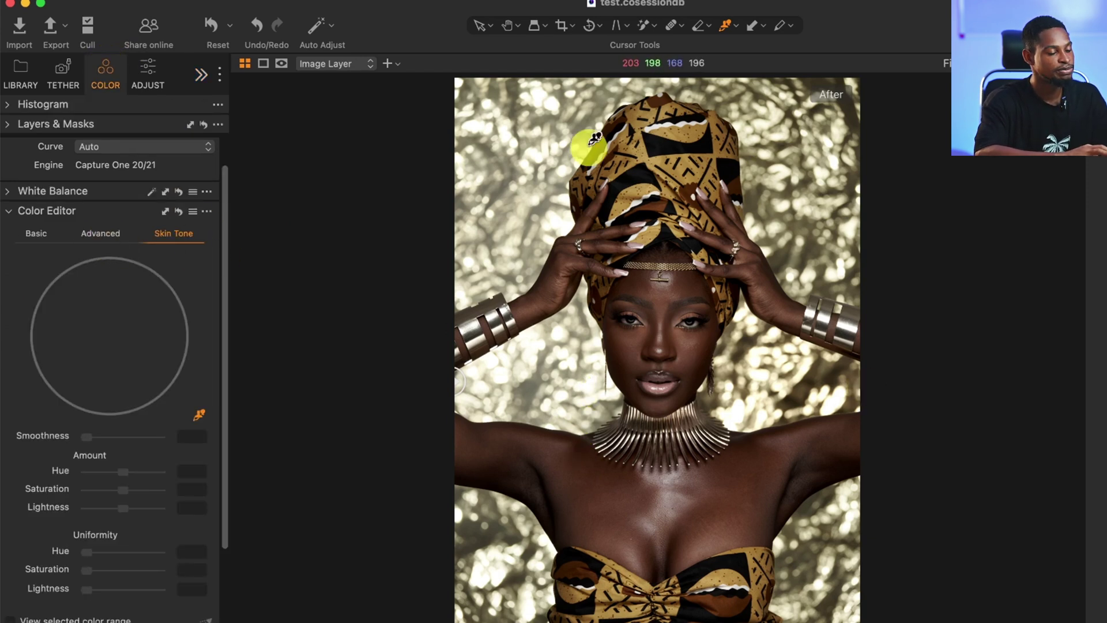
pyautogui.click(150, 77)
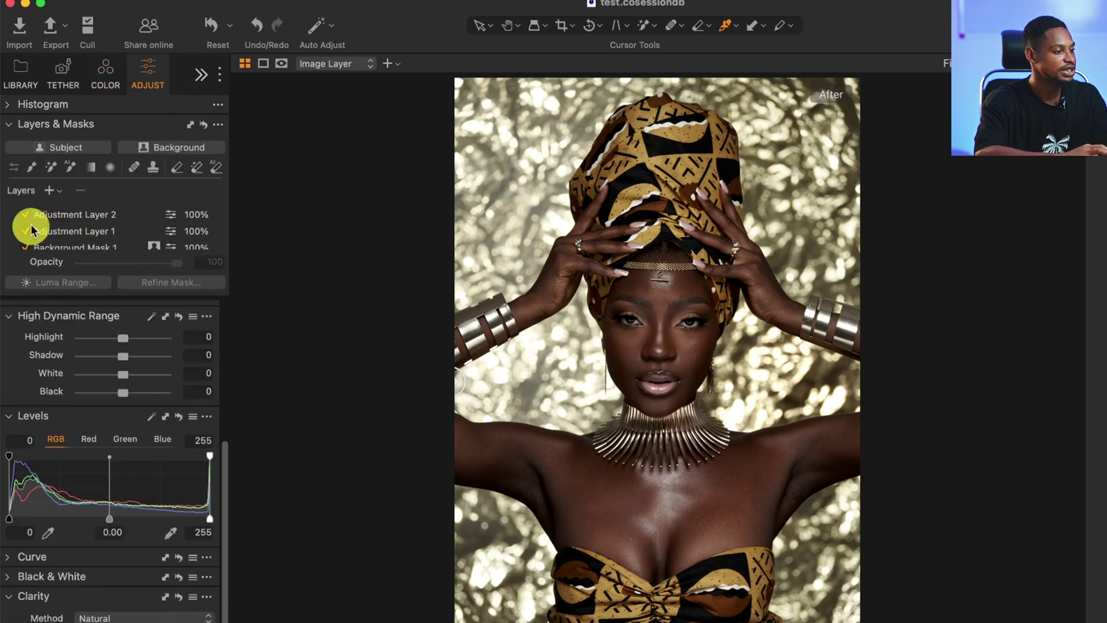
pyautogui.scroll(-2, 115, 222)
pyautogui.click(89, 220)
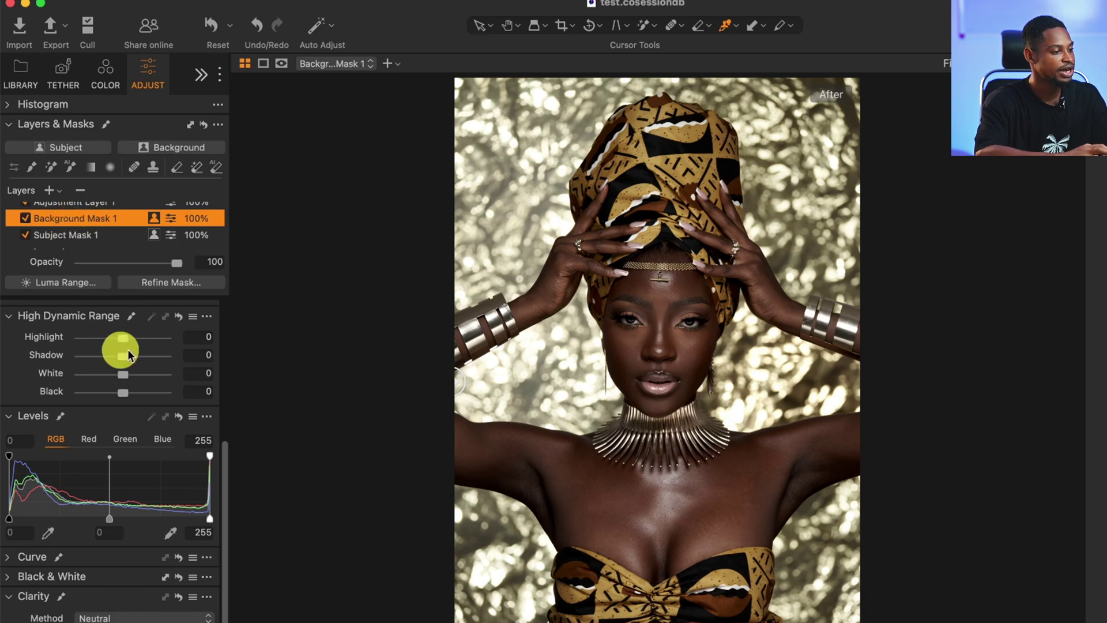
pyautogui.click(104, 78)
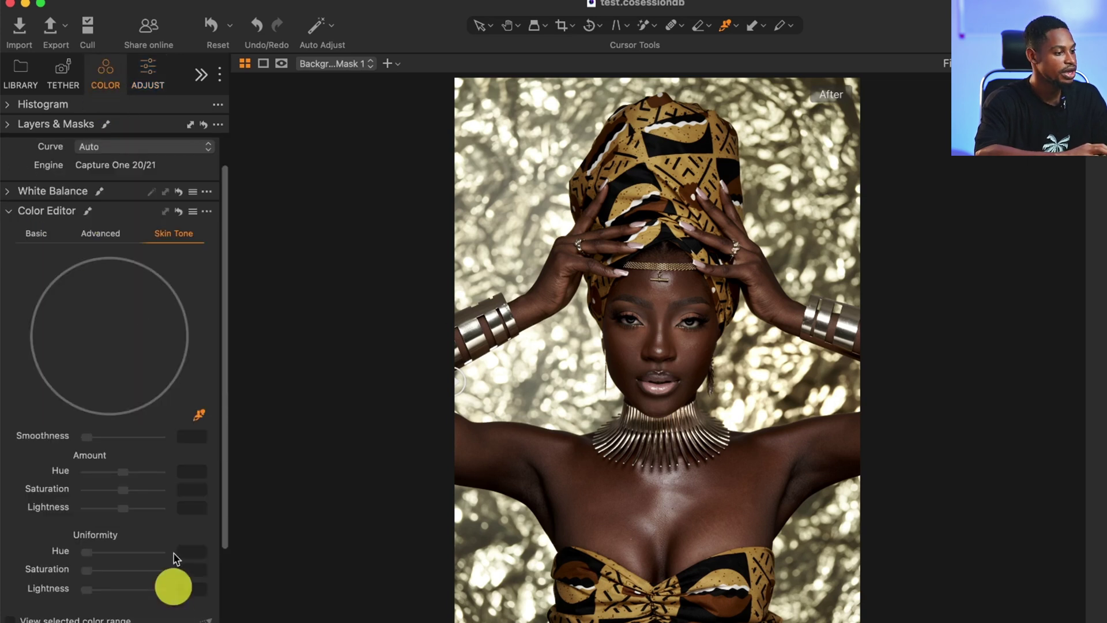
pyautogui.click(99, 236)
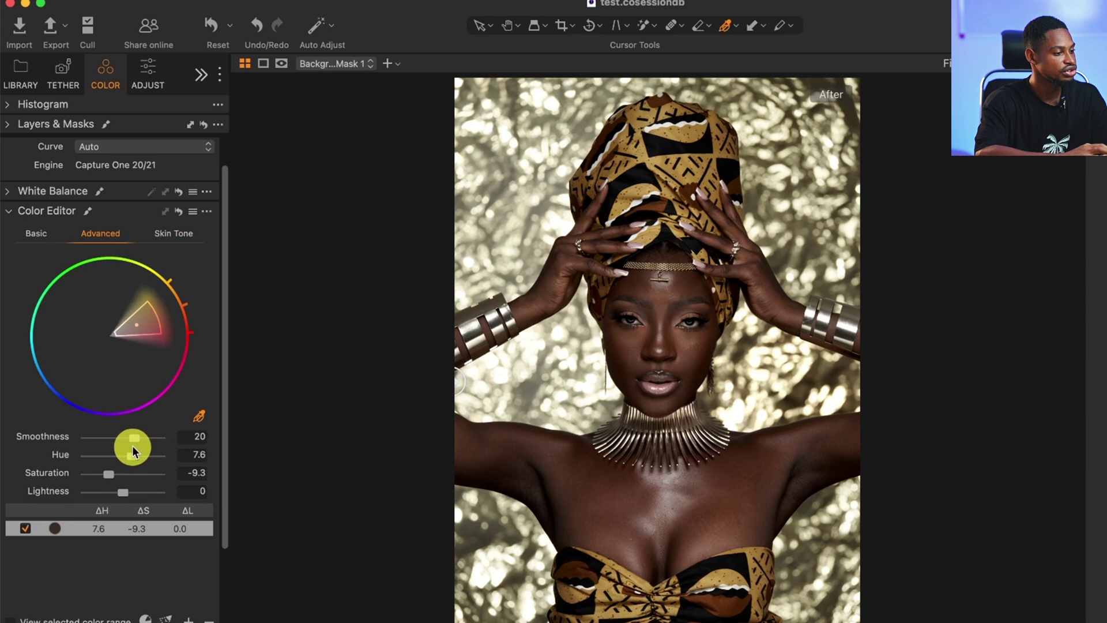
pyautogui.moveTo(131, 449); pyautogui.dragTo(100, 455)
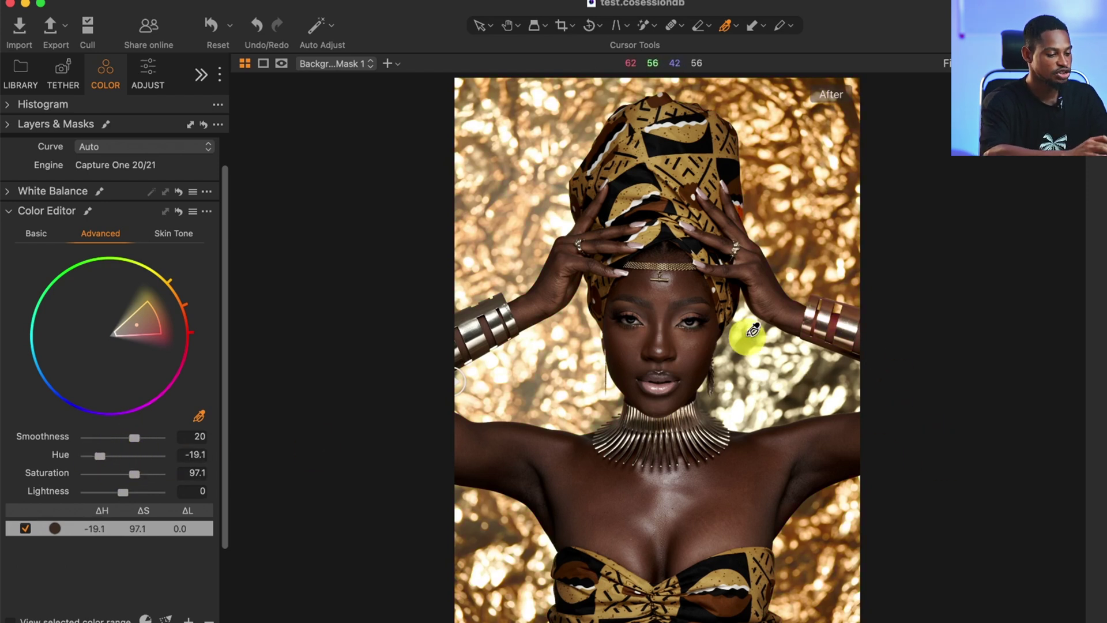
# - Show the background mask overlay and add the unmasked gold backdrop beside the model's face with the Magic Brush
pyautogui.press('m')
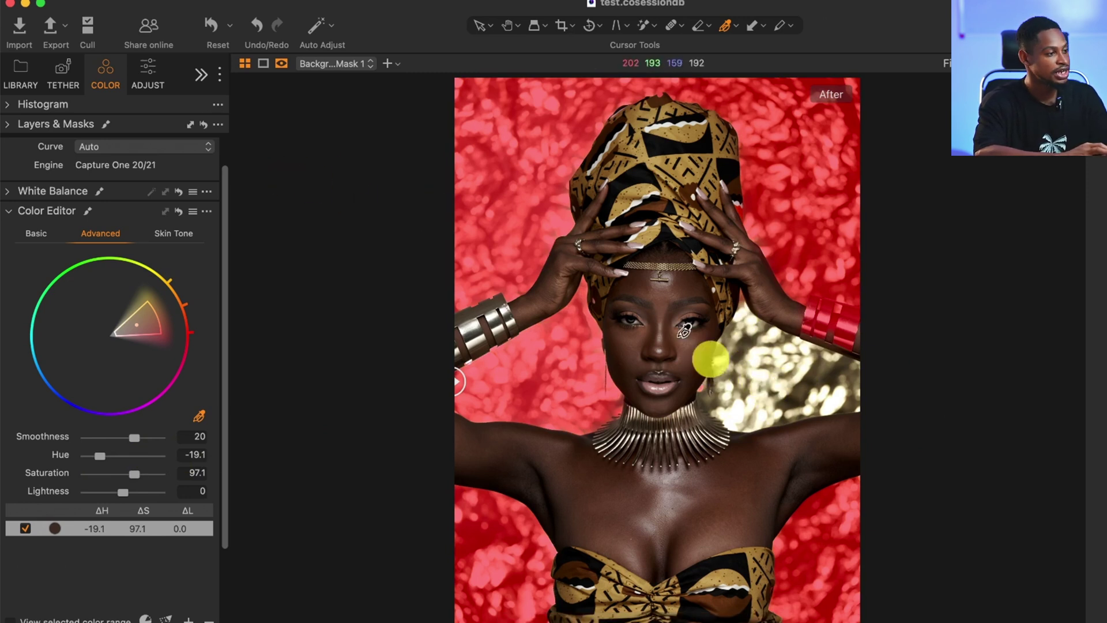
pyautogui.click(7, 125)
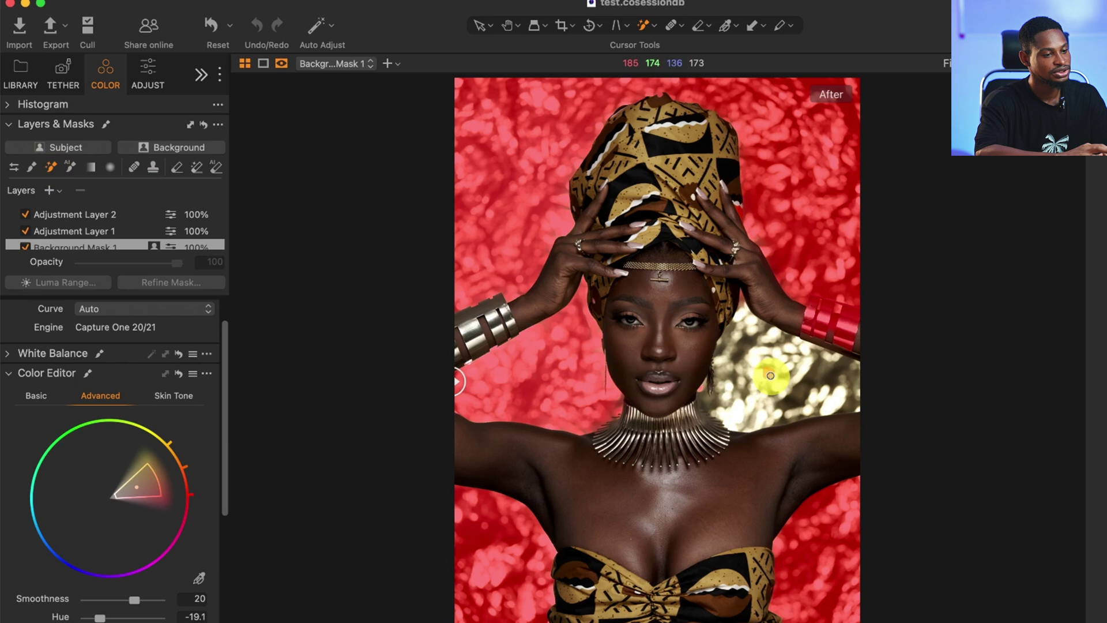
pyautogui.click(770, 375)
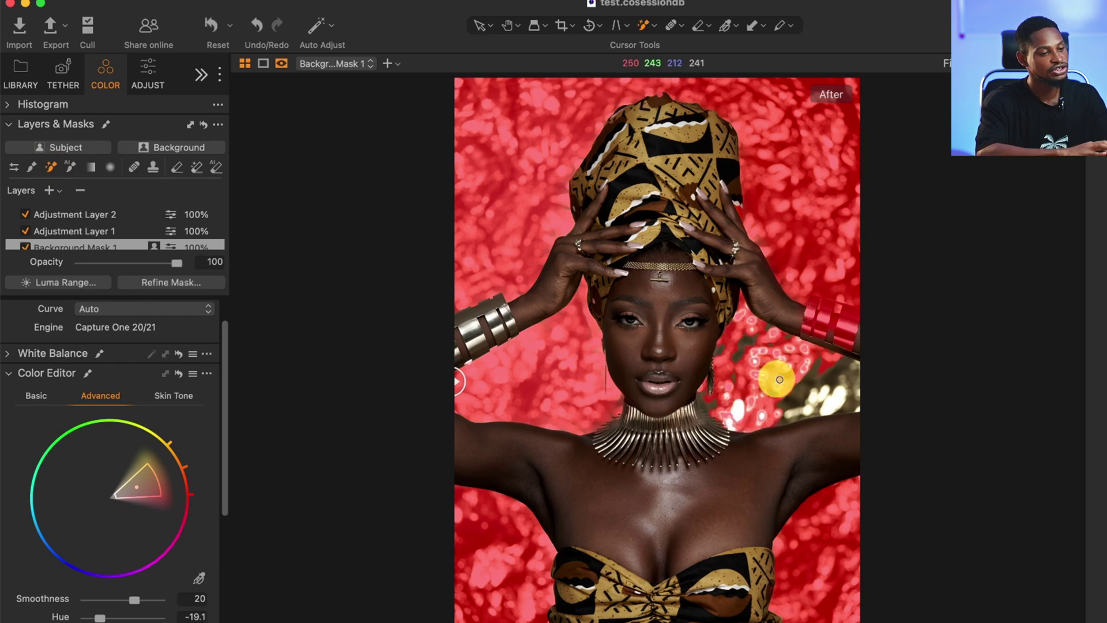
pyautogui.moveTo(779, 379)
pyautogui.mouseDown()
pyautogui.moveTo(836, 385)
pyautogui.moveTo(785, 401)
pyautogui.mouseUp()
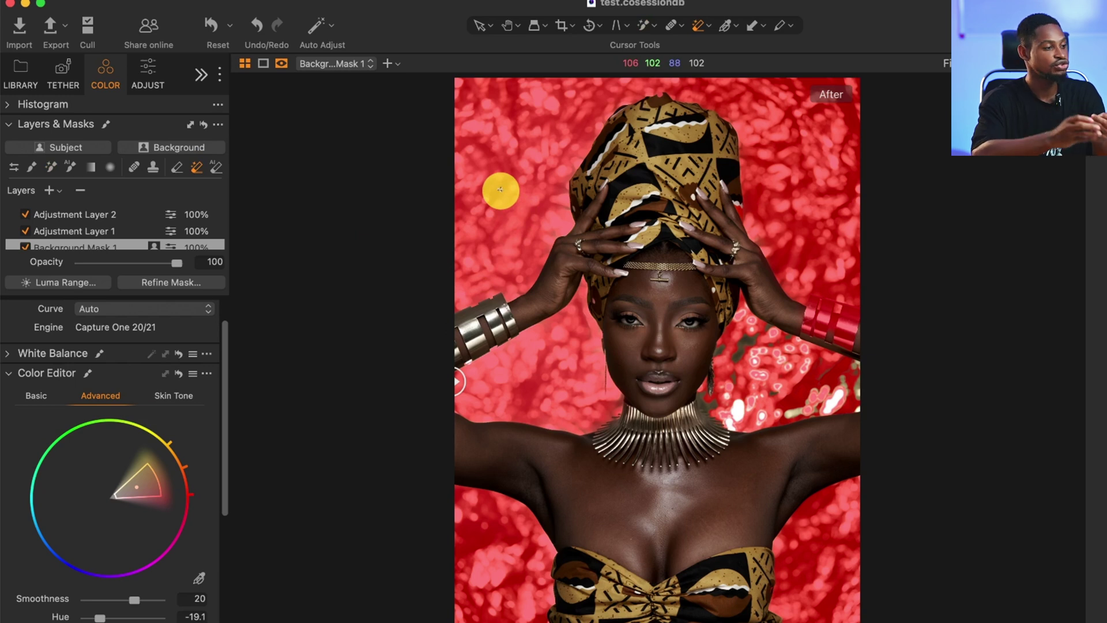
# - Import the TeelensMelanin.costyle file from the Downloads folder into the custom styles
pyautogui.click(148, 75)
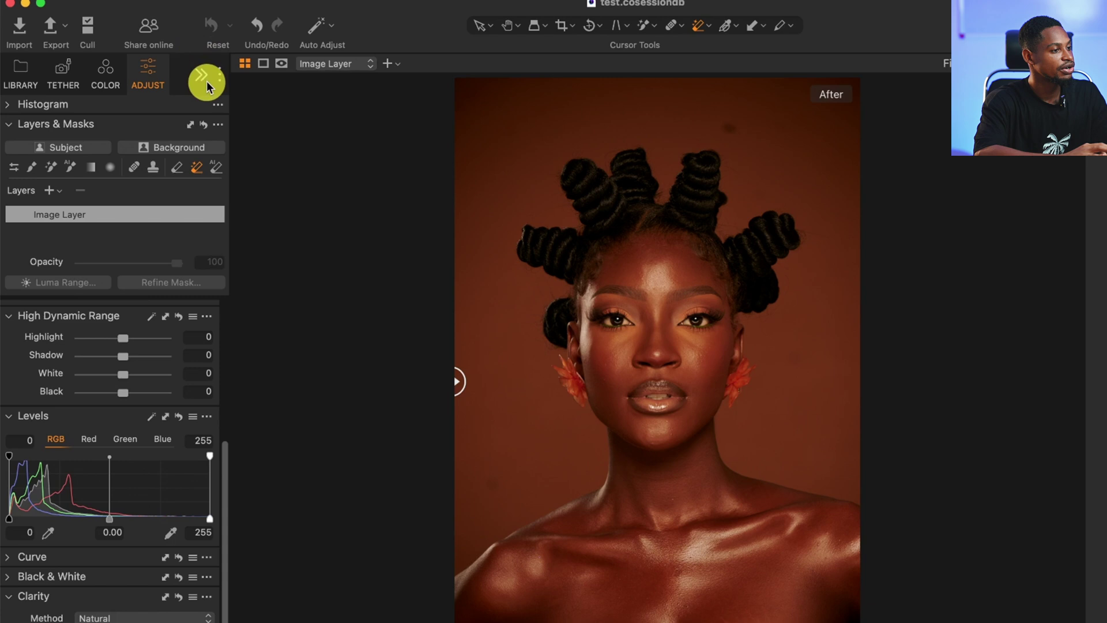
pyautogui.click(202, 74)
pyautogui.click(249, 148)
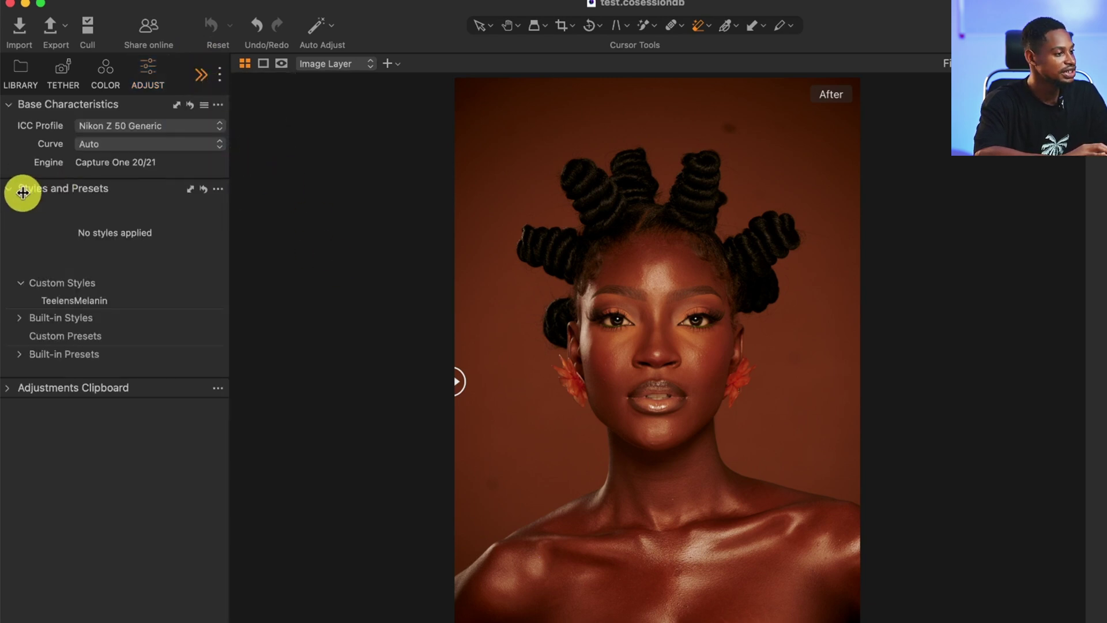
pyautogui.click(218, 189)
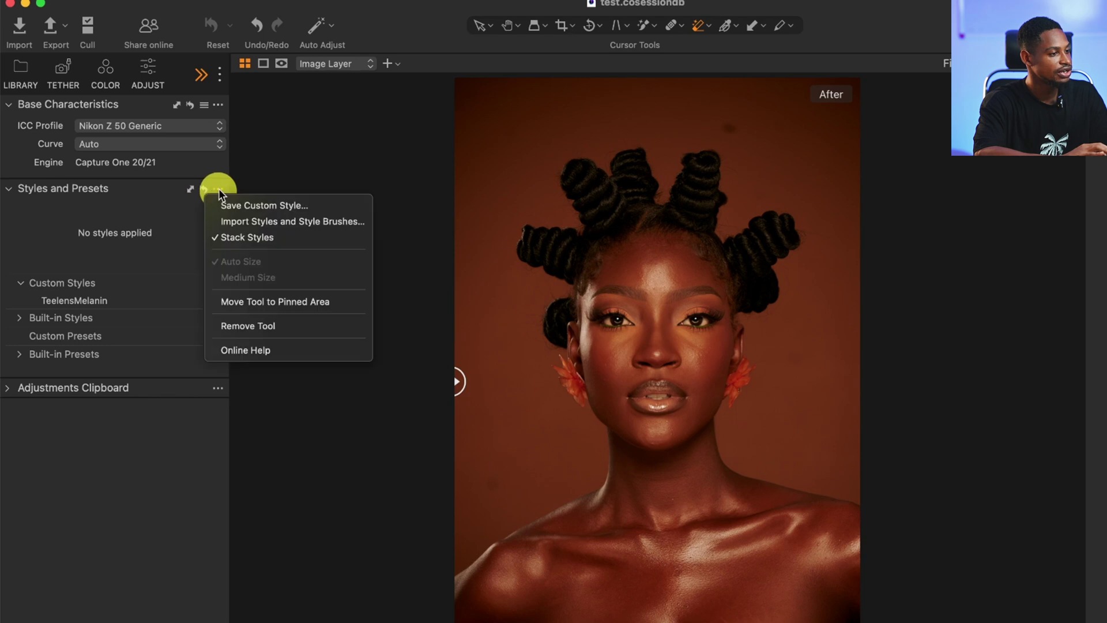
pyautogui.click(320, 222)
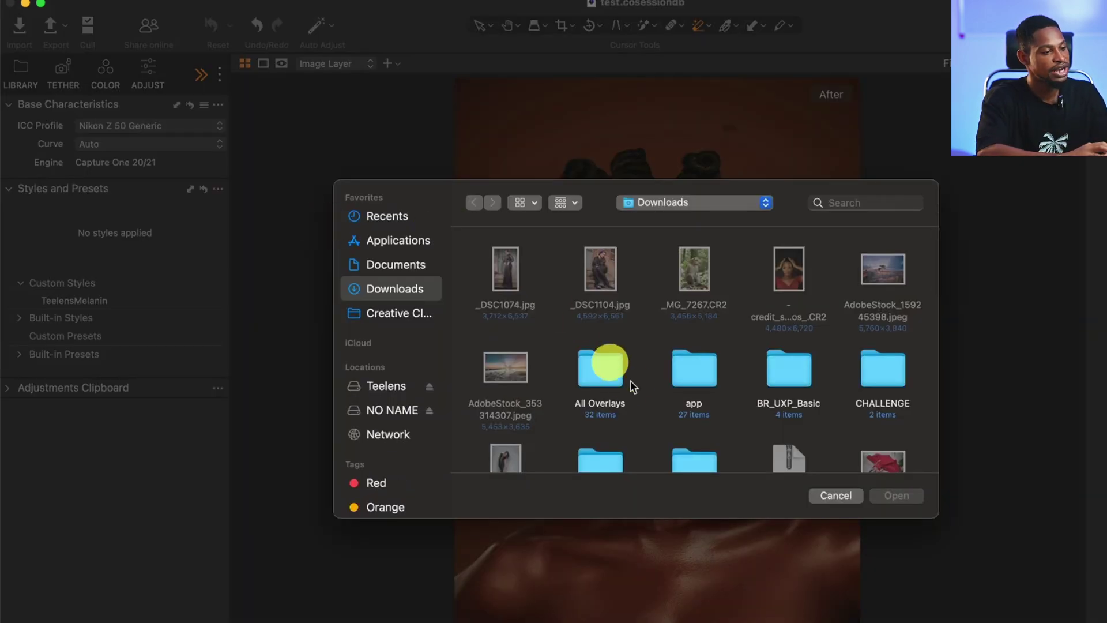
pyautogui.scroll(-8, 630, 381)
pyautogui.scroll(-8, 631, 383)
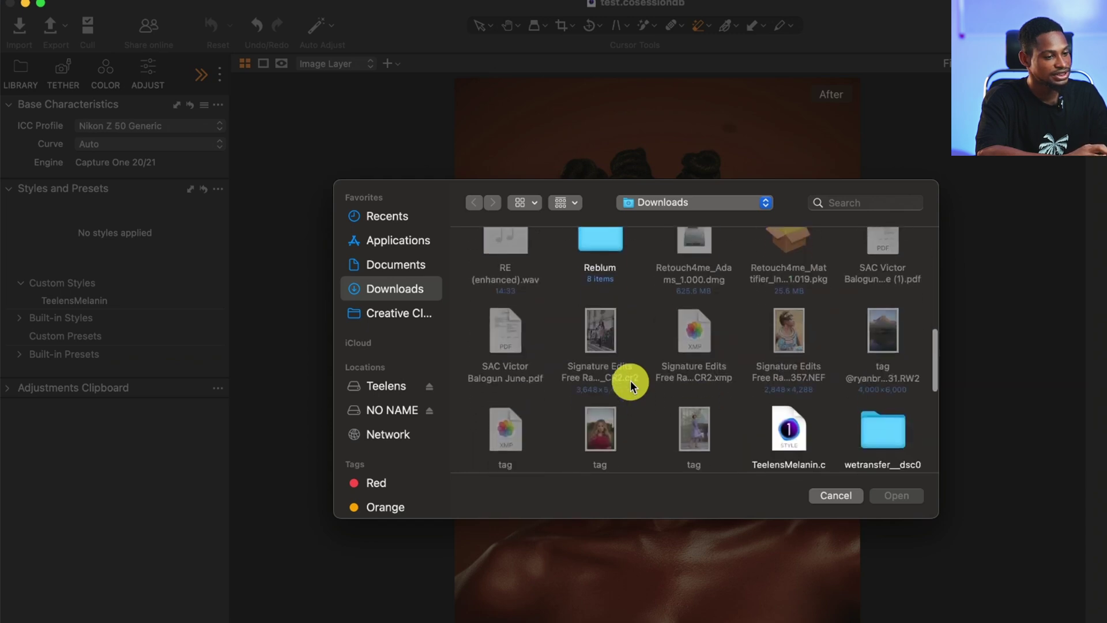
pyautogui.click(788, 283)
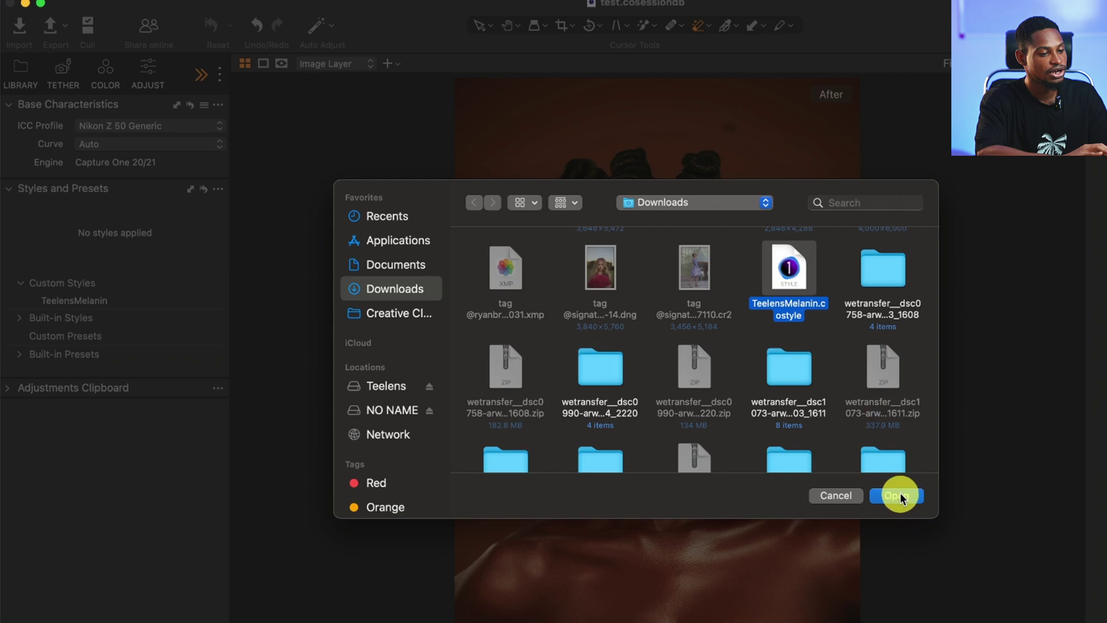
pyautogui.click(897, 496)
pyautogui.click(612, 277)
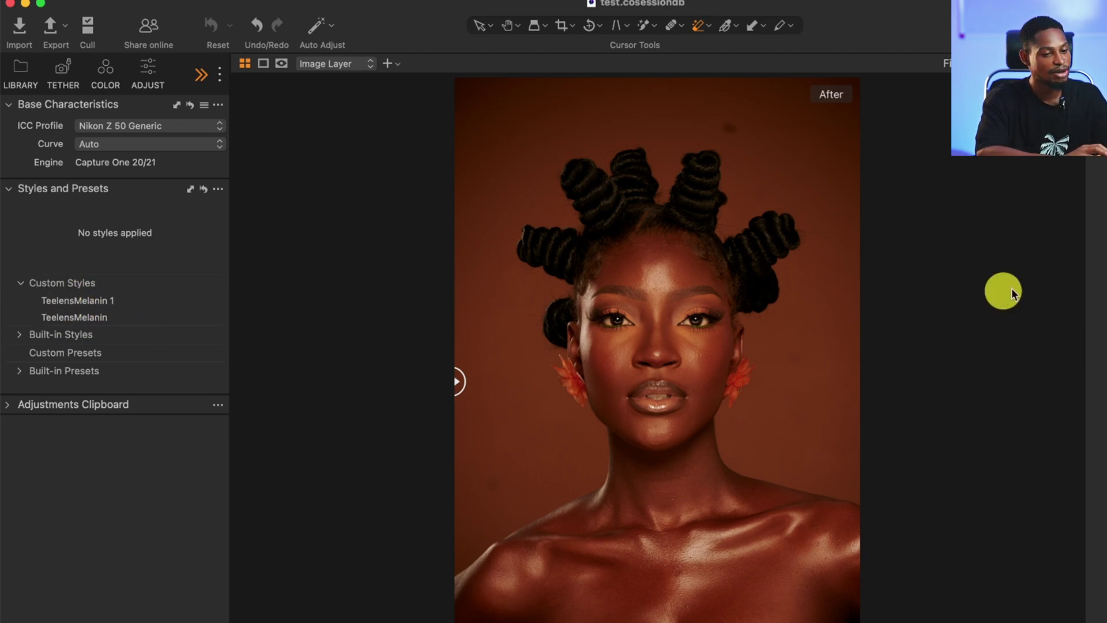
# - Apply the imported TeelensMelanin 1 style to the ungraded portrait with the knotted hair and compare it with the original
pyautogui.click(93, 296)
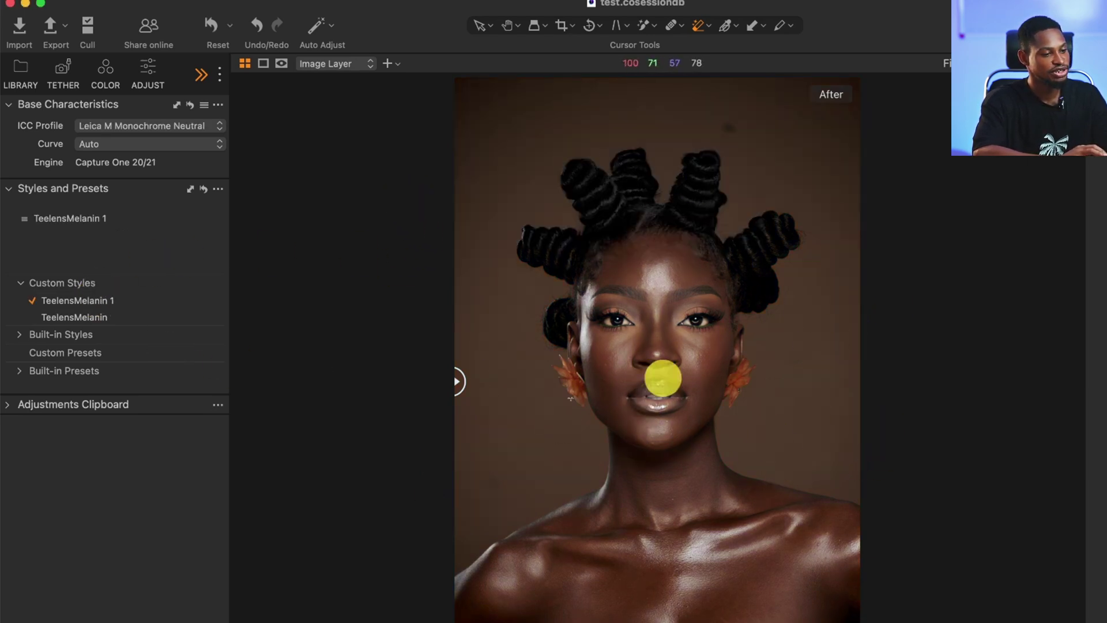
pyautogui.moveTo(460, 379); pyautogui.dragTo(322, 430)
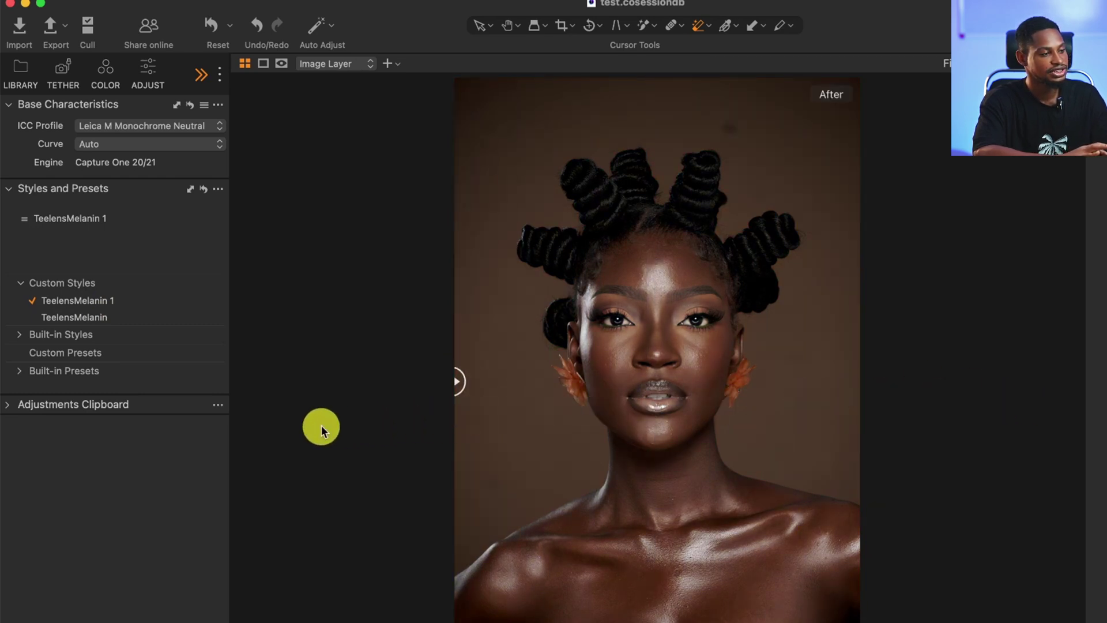
pyautogui.click(106, 72)
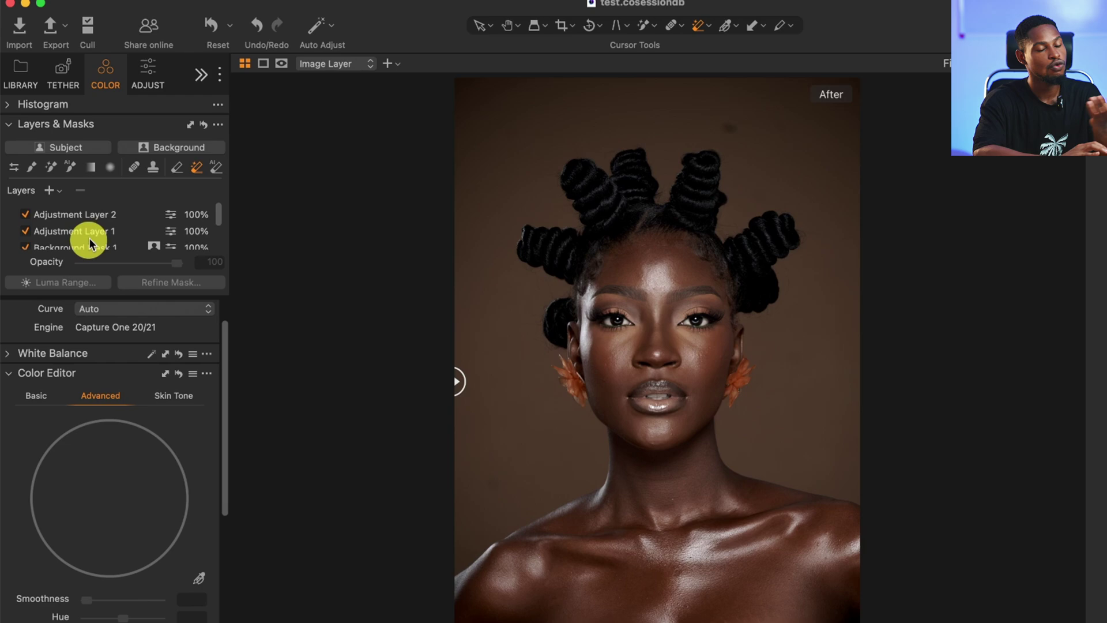